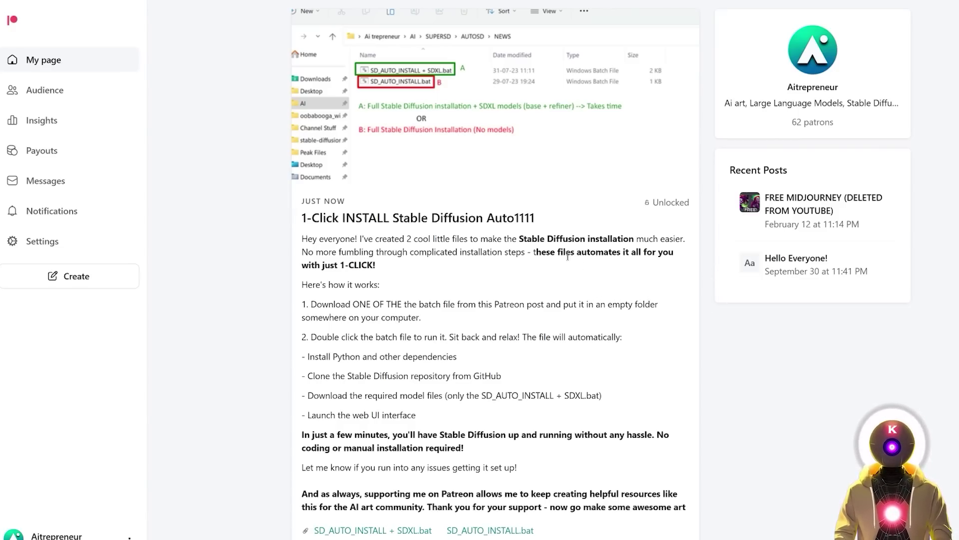
Step: Scroll the post down to the SD_AUTO_INSTALL + SDXL.bat and SD_AUTO_INSTALL.bat attachments
{"action": "scroll", "coordinate": [568, 282], "scroll_direction": "down", "scroll_amount": 2}
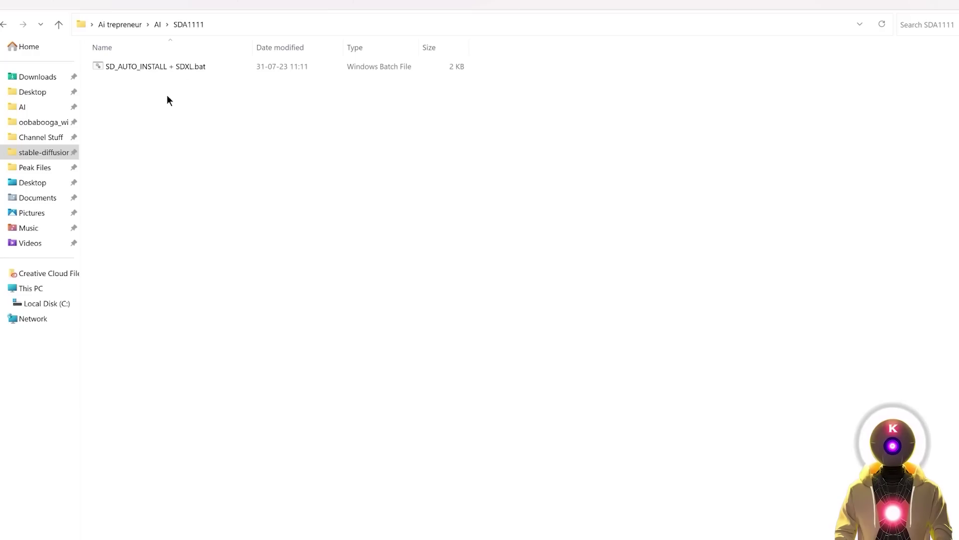
Step: Run SD_AUTO_INSTALL + SDXL.bat so the web UI launches with sd_xl_base_1.0_0.9vae
{"action": "double_click", "coordinate": [158, 66]}
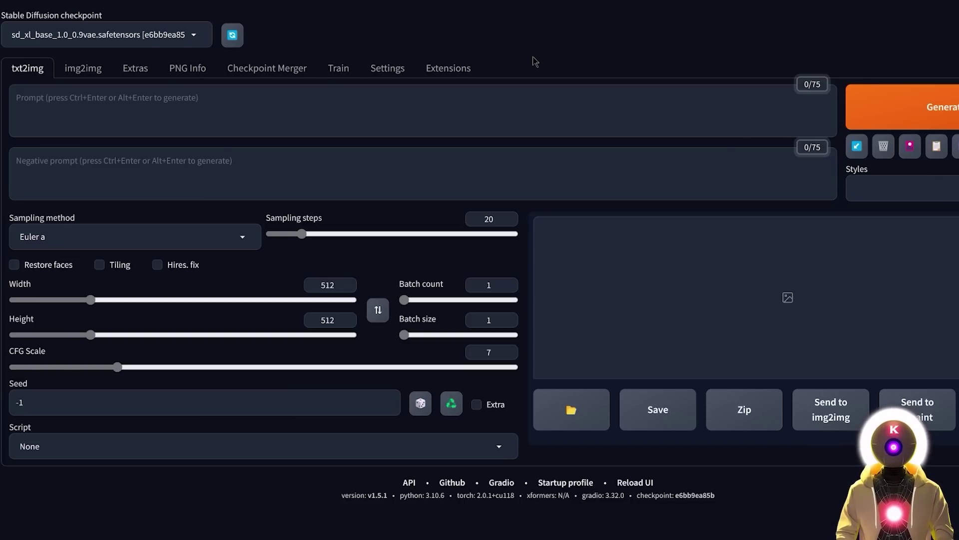
Step: Generate a 1024×1024 image from the prompt 'cute cat in space'
{"action": "left_click", "coordinate": [534, 105]}
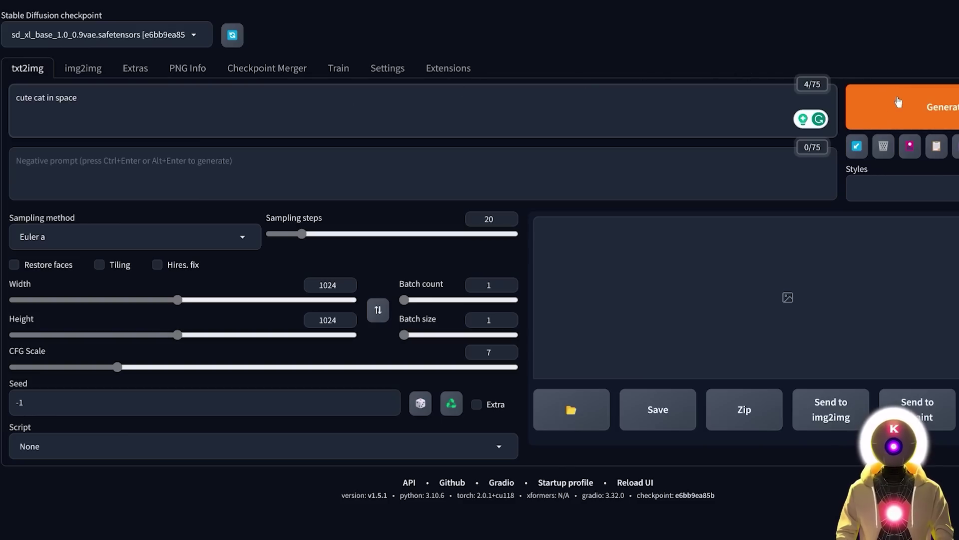
{"action": "left_click", "coordinate": [895, 103]}
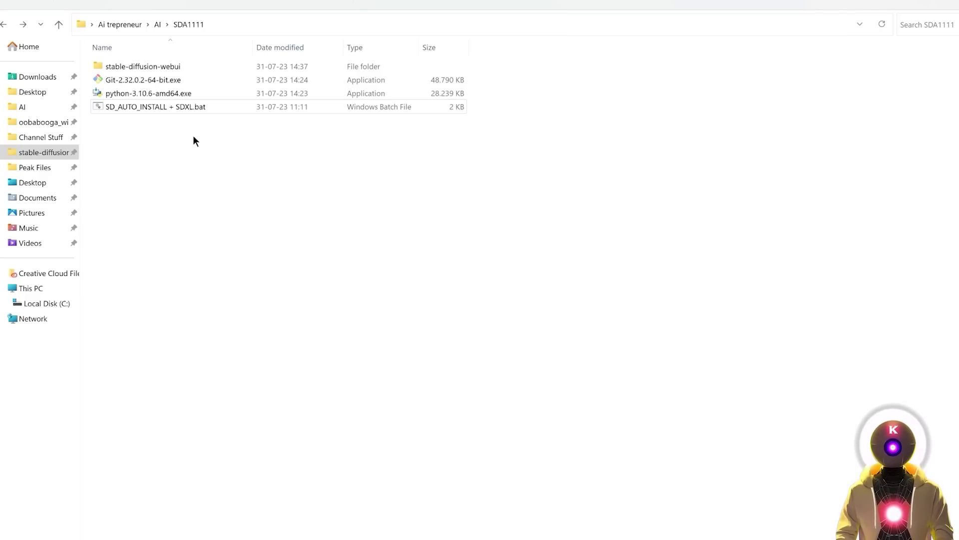
Step: Select SD_AUTO_INSTALL + SDXL.bat while reviewing the SDA1111 folder contents
{"action": "left_click", "coordinate": [165, 107]}
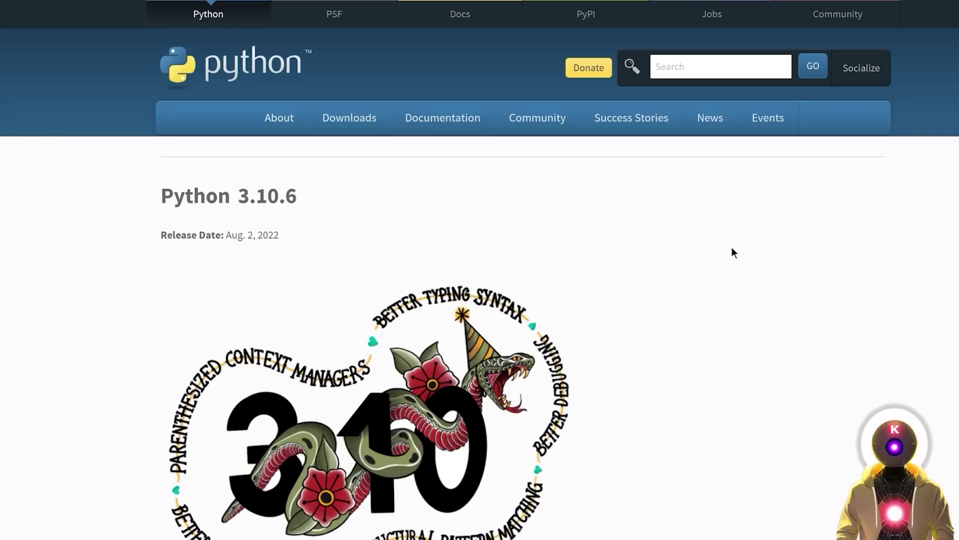
Step: Scroll through the Python 3.10.6 release page to review its Files table
{"action": "scroll", "coordinate": [672, 264], "scroll_direction": "down", "scroll_amount": 20}
{"action": "scroll", "coordinate": [207, 258], "scroll_direction": "up", "scroll_amount": 3}
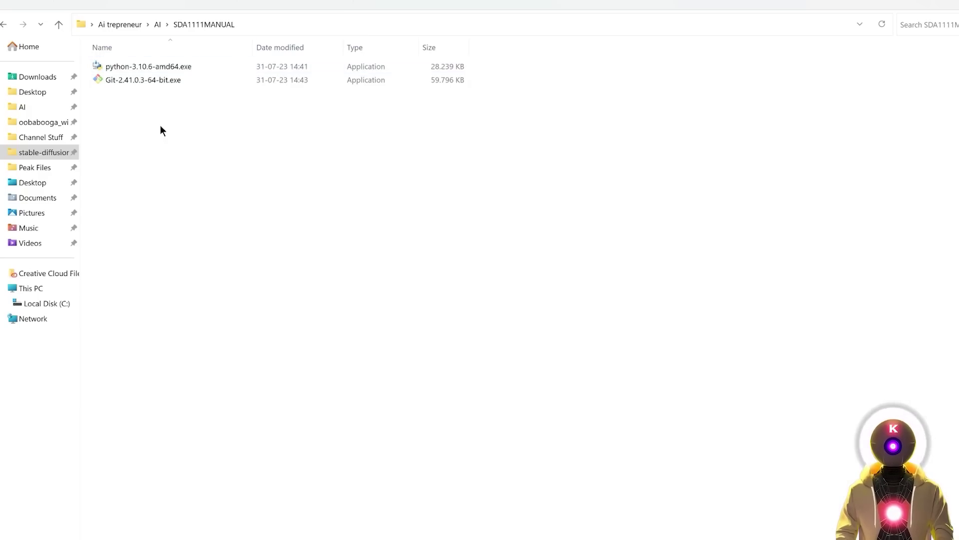
Step: Launch the Git-2.41.0.3-64-bit.exe installer from the SDA1111MANUAL folder
{"action": "left_click", "coordinate": [139, 68]}
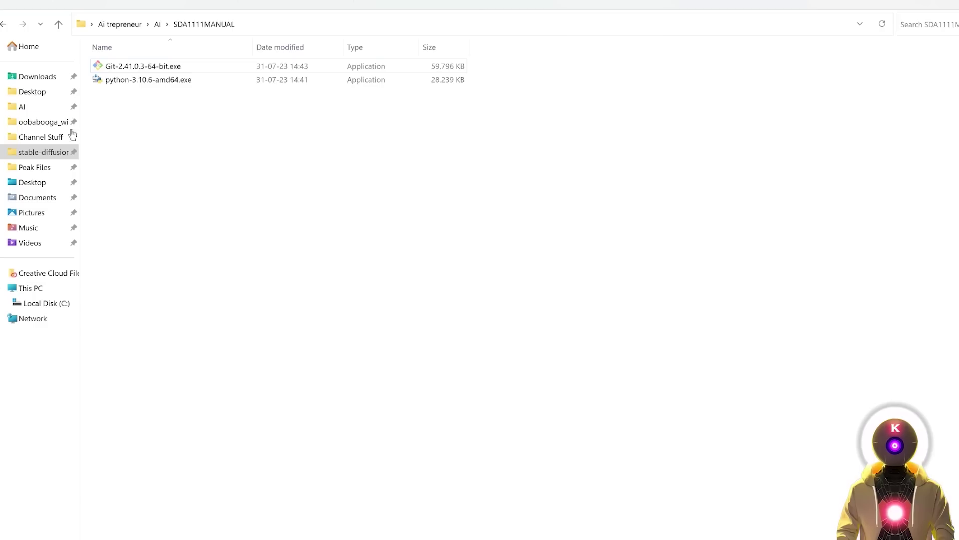
{"action": "left_click", "coordinate": [130, 70]}
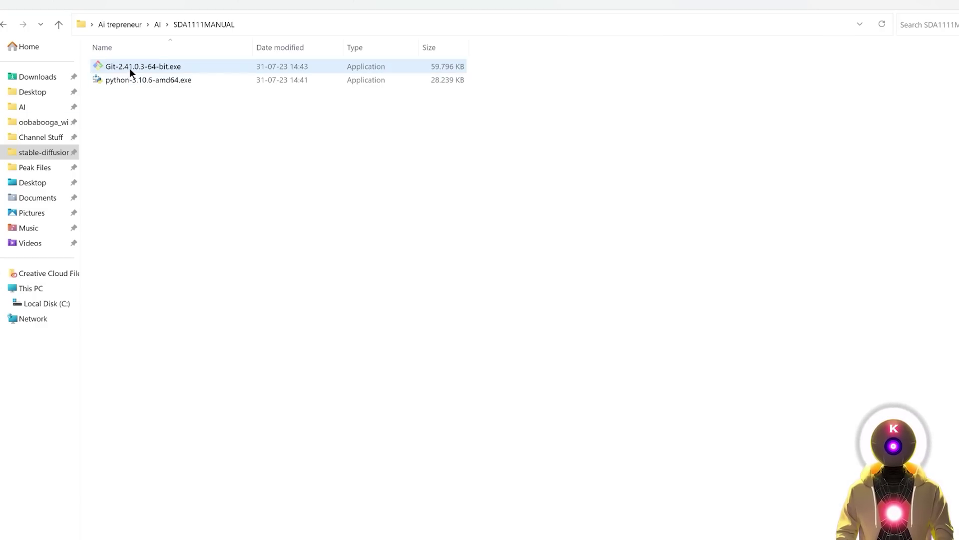
{"action": "double_click", "coordinate": [128, 67]}
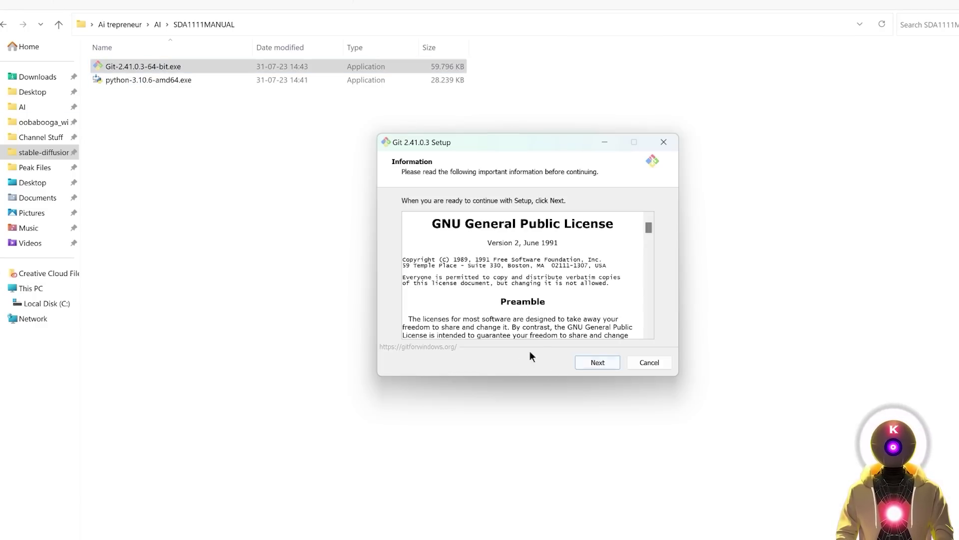
Step: Install Git 2.41.0.3 with default options and bundled OpenSSH, then close the wizard
{"action": "left_click", "coordinate": [590, 360]}
{"action": "left_click", "coordinate": [598, 362]}
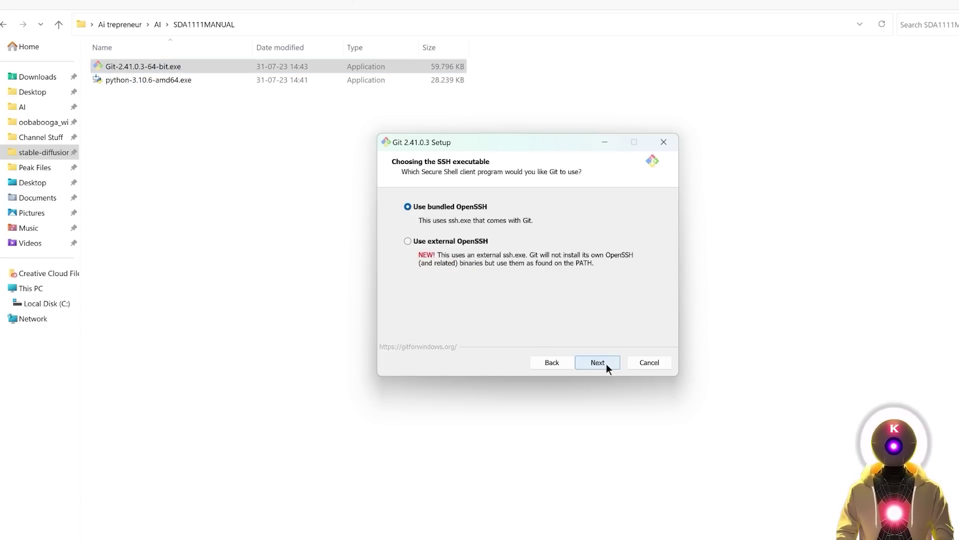
{"action": "left_click", "coordinate": [606, 364]}
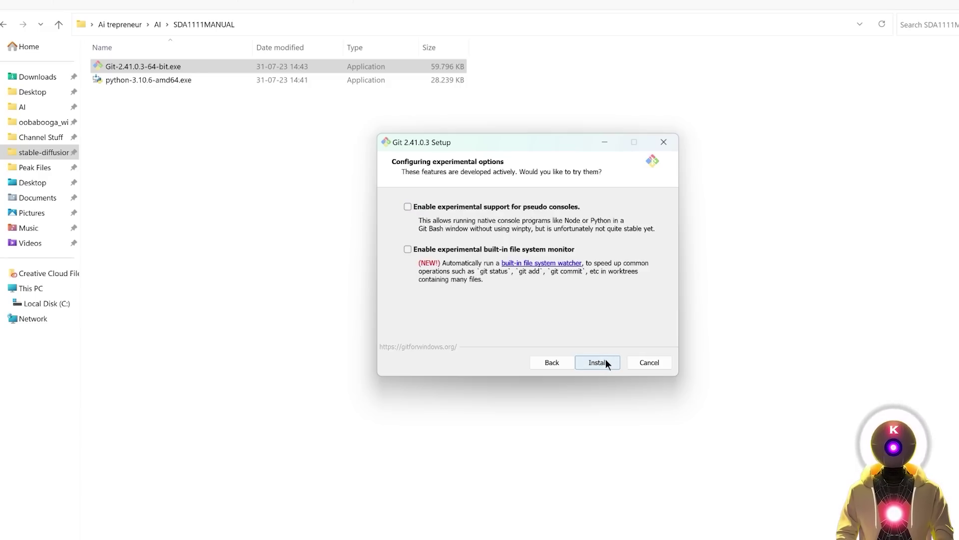
{"action": "left_click", "coordinate": [605, 362]}
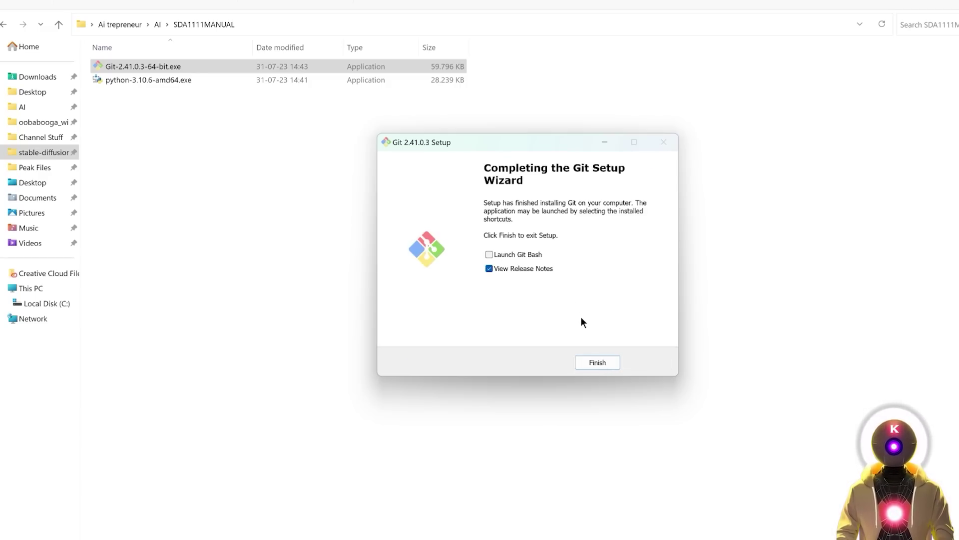
{"action": "key", "text": "Return"}
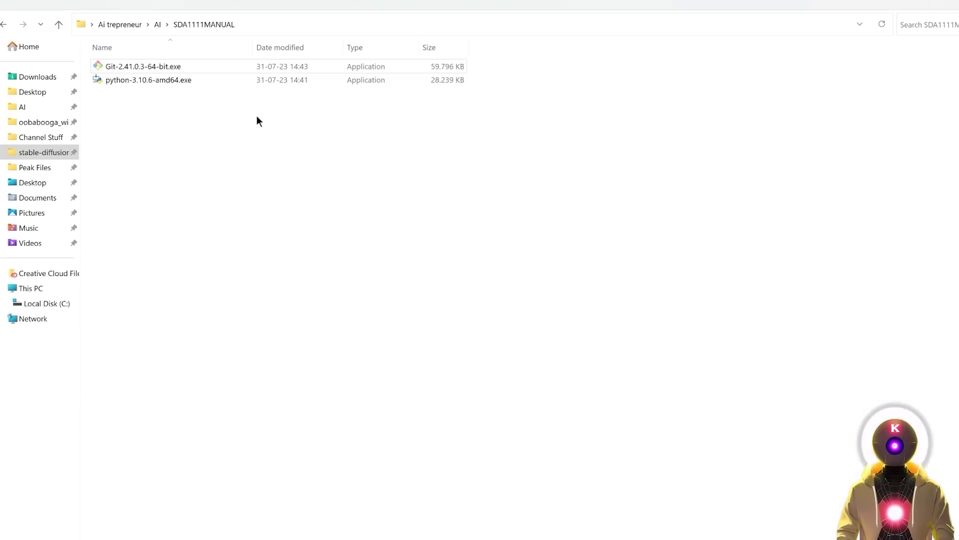
Step: Open a cmd prompt in SDA1111MANUAL and git clone the stable-diffusion-webui repository there
{"action": "left_click", "coordinate": [279, 22]}
{"action": "type", "text": "cmd"}
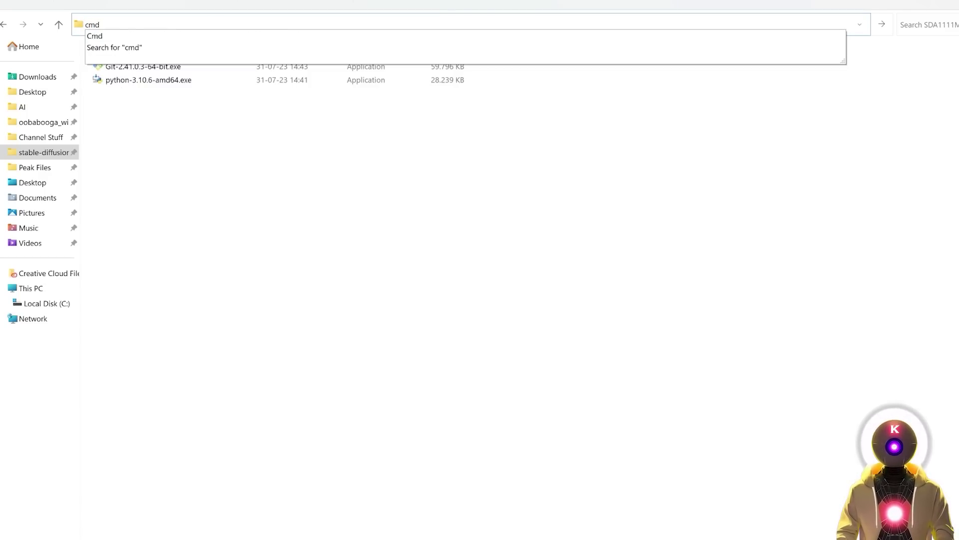
{"action": "key", "text": "Return"}
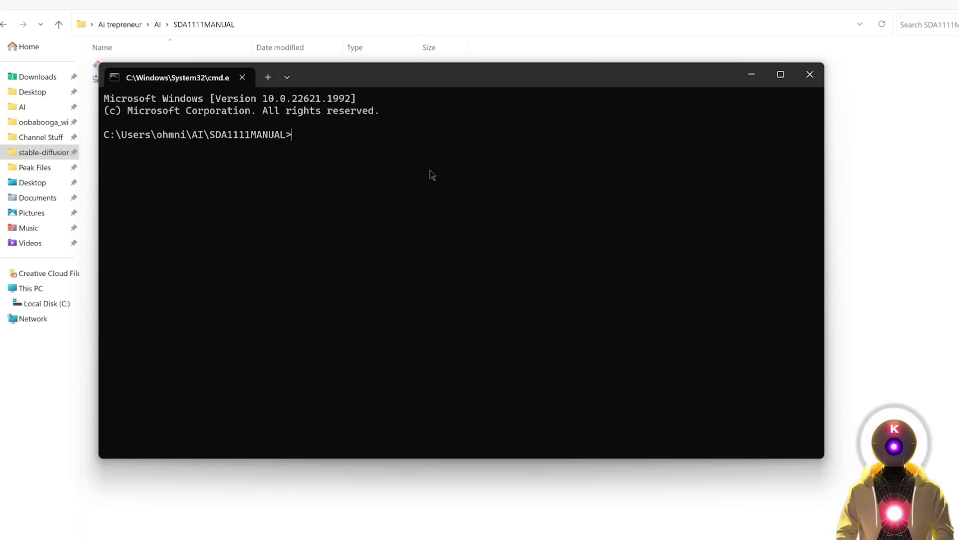
{"action": "type", "text": "git clone https://github.com/AUTOMATIC1111/stable-diffusion-webui.git"}
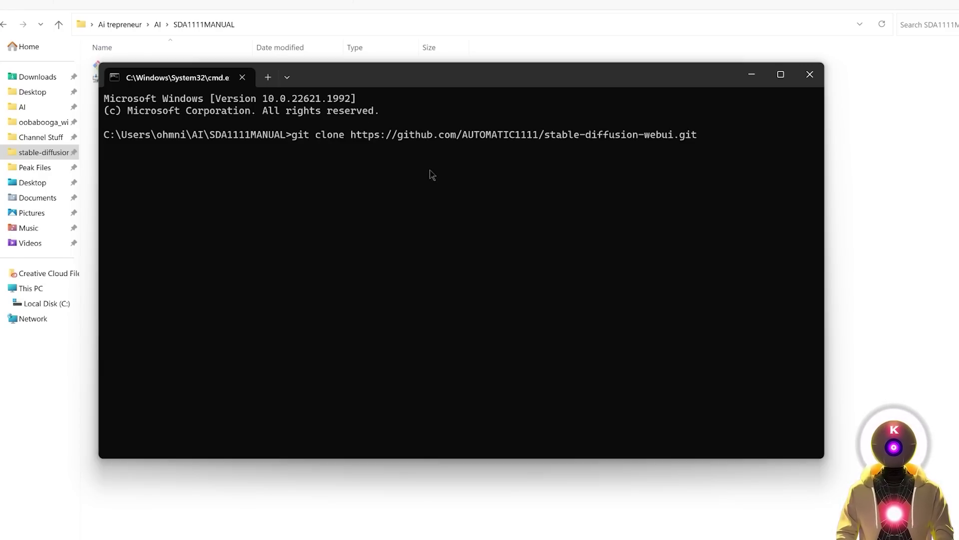
{"action": "key", "text": "Return"}
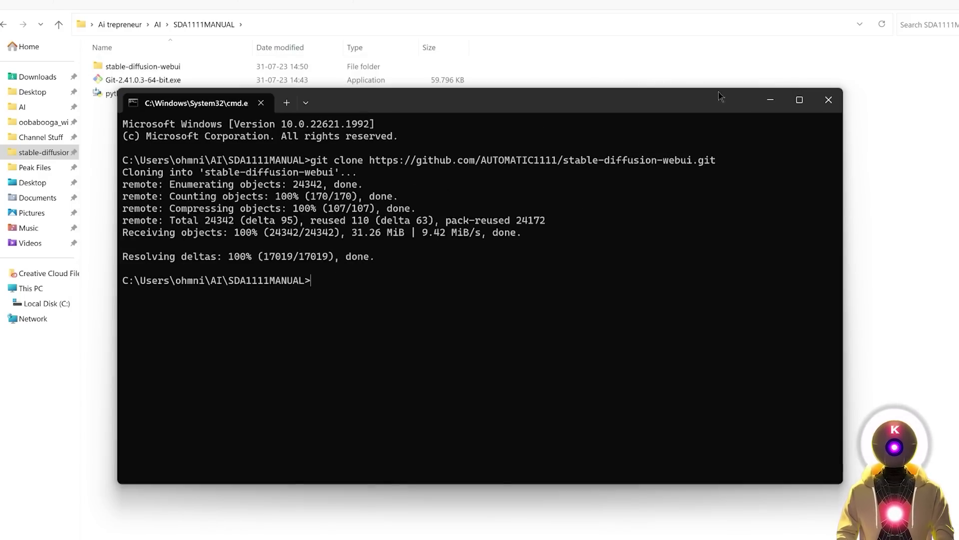
{"action": "left_click", "coordinate": [770, 100]}
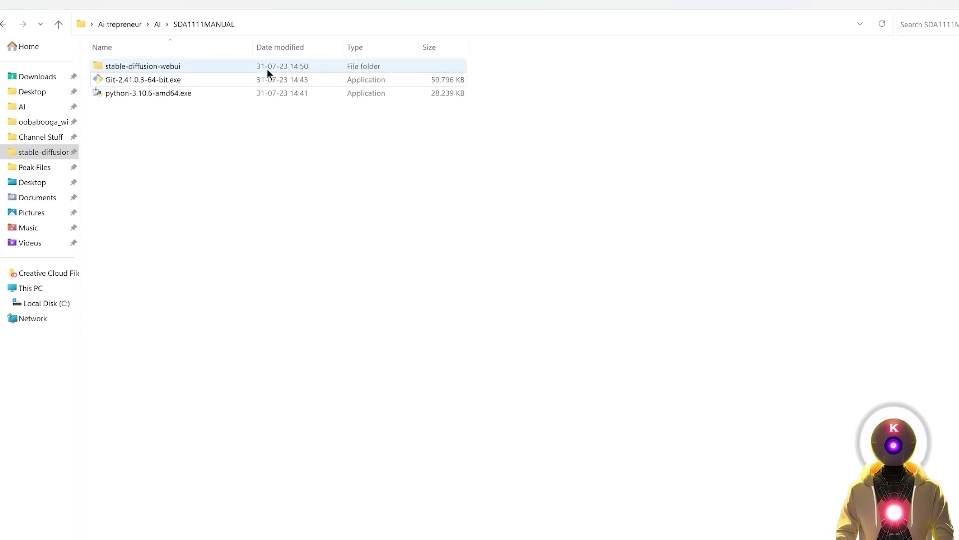
Step: Run webui-user.bat inside stable-diffusion-webui to install dependencies and start the web UI
{"action": "double_click", "coordinate": [156, 67]}
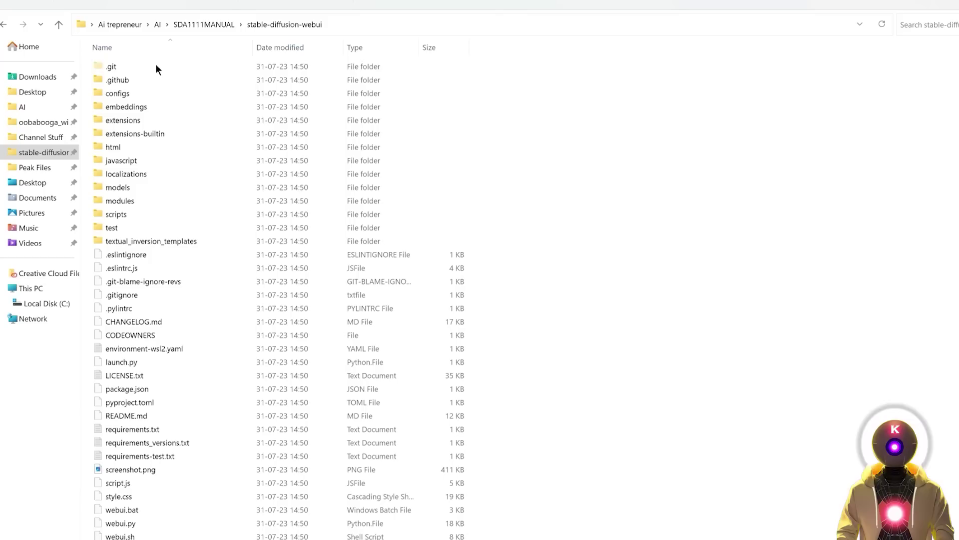
{"action": "scroll", "coordinate": [531, 88], "scroll_direction": "down", "scroll_amount": 1}
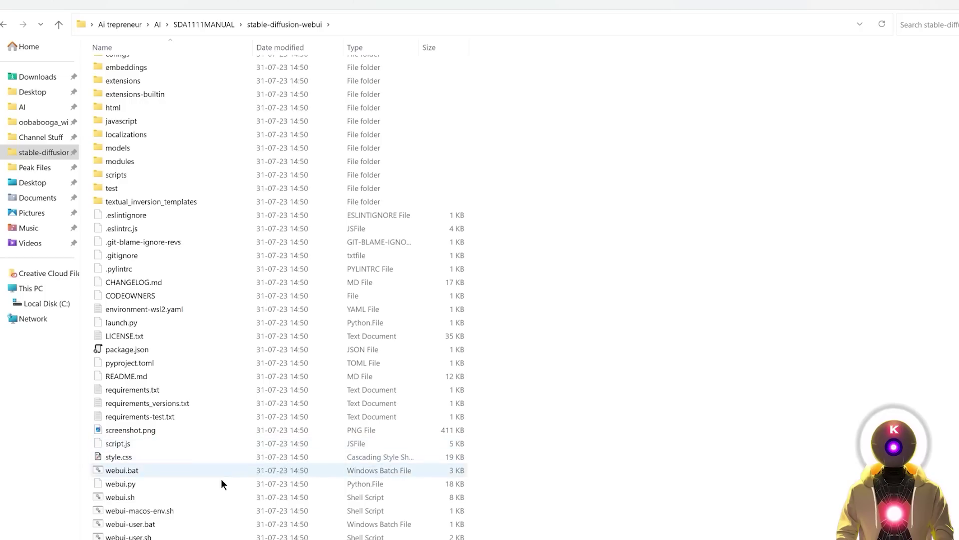
{"action": "double_click", "coordinate": [134, 526]}
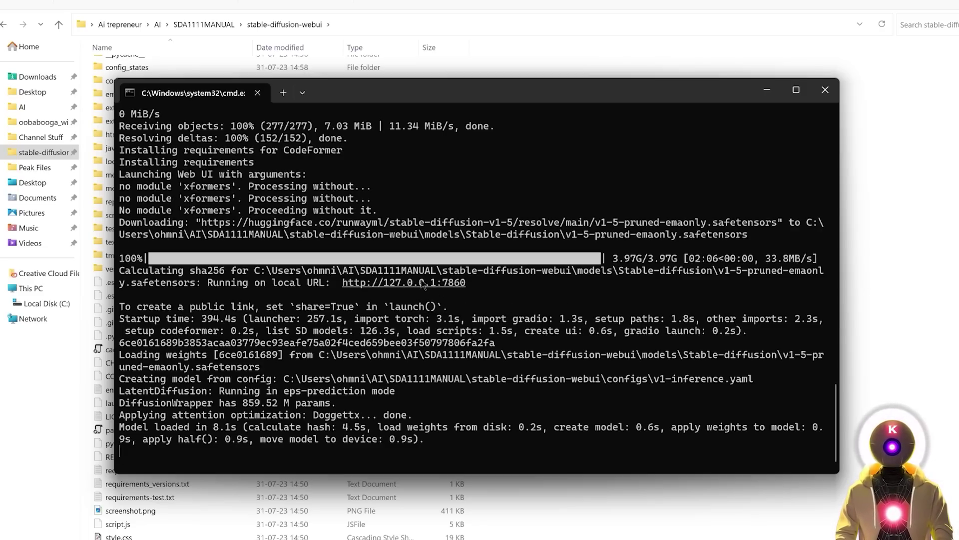
{"action": "left_click", "coordinate": [446, 289], "text": "ctrl"}
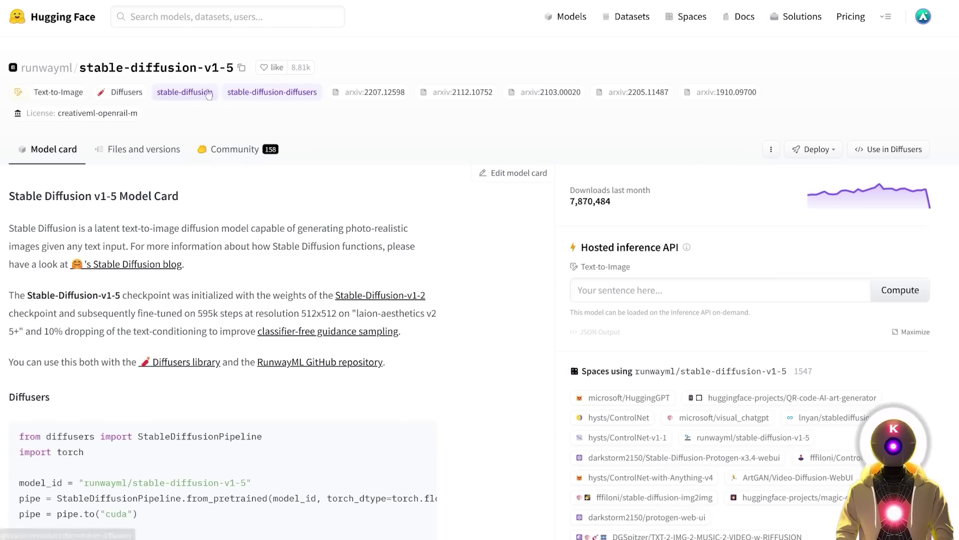
Step: Browse the stable-diffusion-v1-5 Files and versions list
{"action": "left_click", "coordinate": [161, 153]}
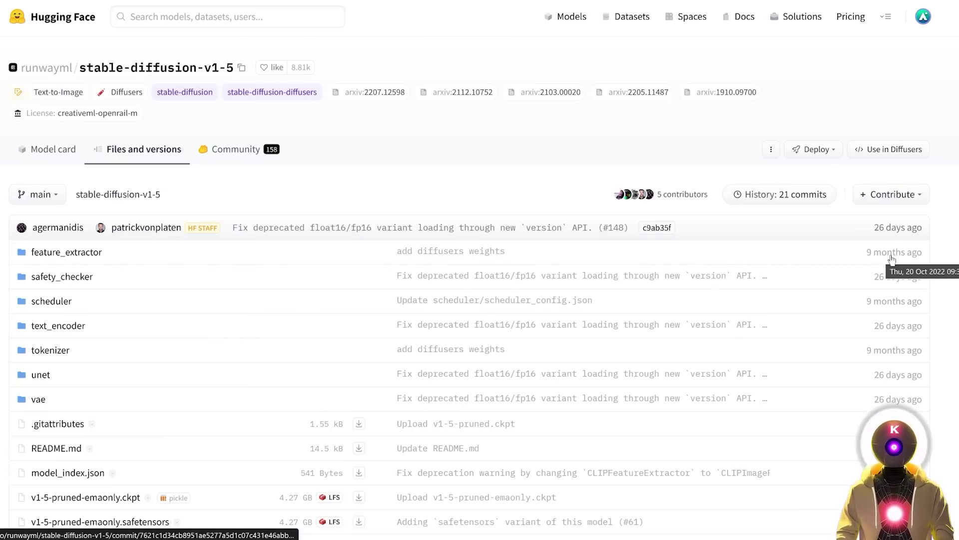
{"action": "scroll", "coordinate": [517, 166], "scroll_direction": "down", "scroll_amount": 3}
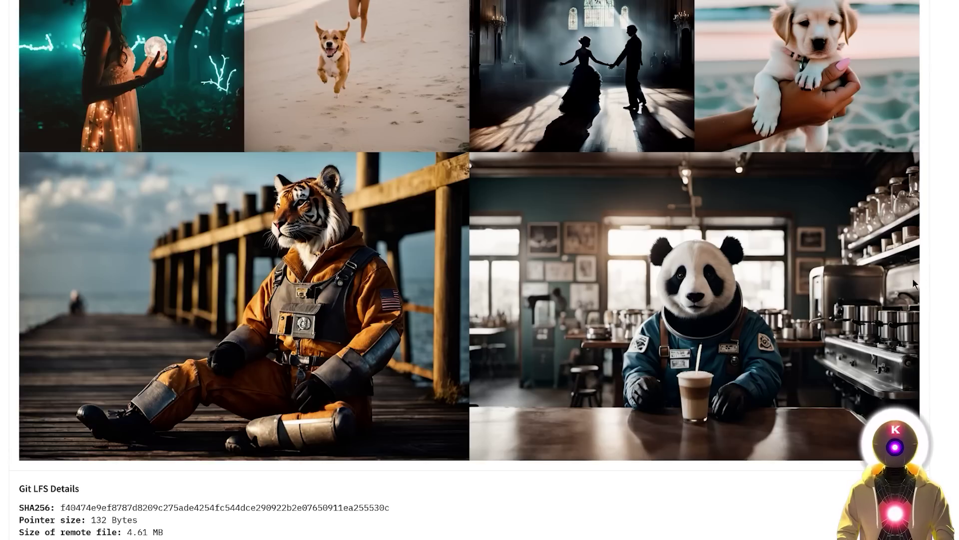
{"action": "scroll", "coordinate": [931, 278], "scroll_direction": "up", "scroll_amount": 1}
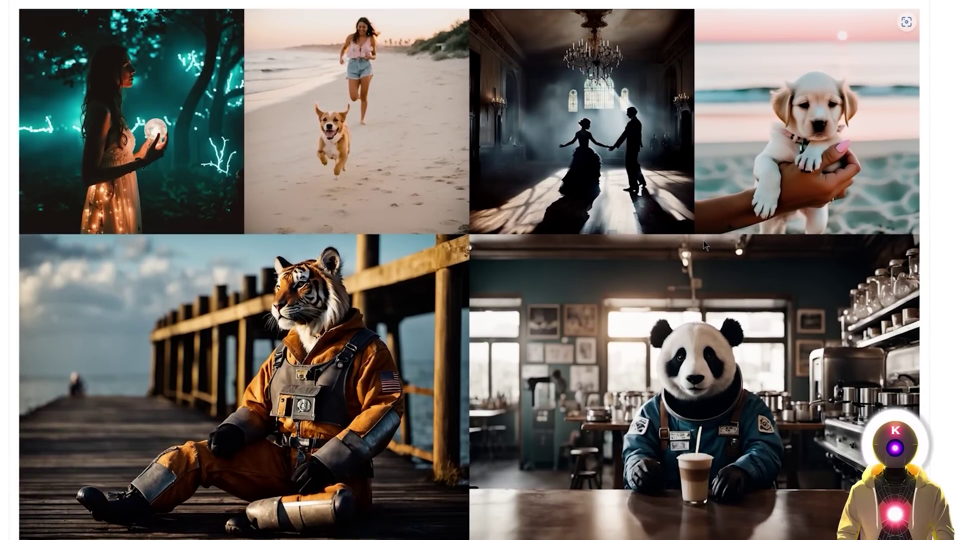
{"action": "scroll", "coordinate": [710, 259], "scroll_direction": "up", "scroll_amount": 2}
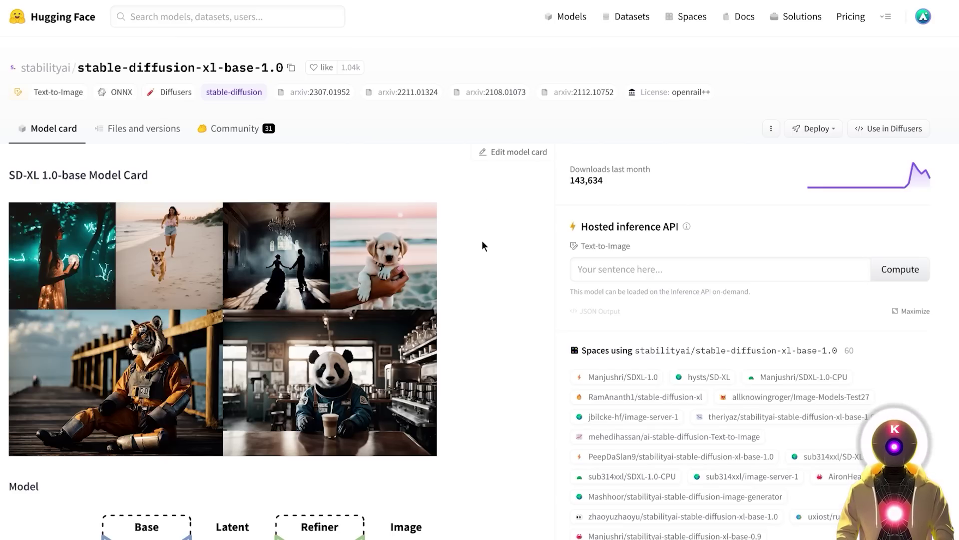
Step: Browse the SDXL base and refiner file lists to reach the sd_xl_refiner_1.0_0.9vae.safetensors download
{"action": "left_click", "coordinate": [145, 129]}
{"action": "scroll", "coordinate": [272, 246], "scroll_direction": "down", "scroll_amount": 1}
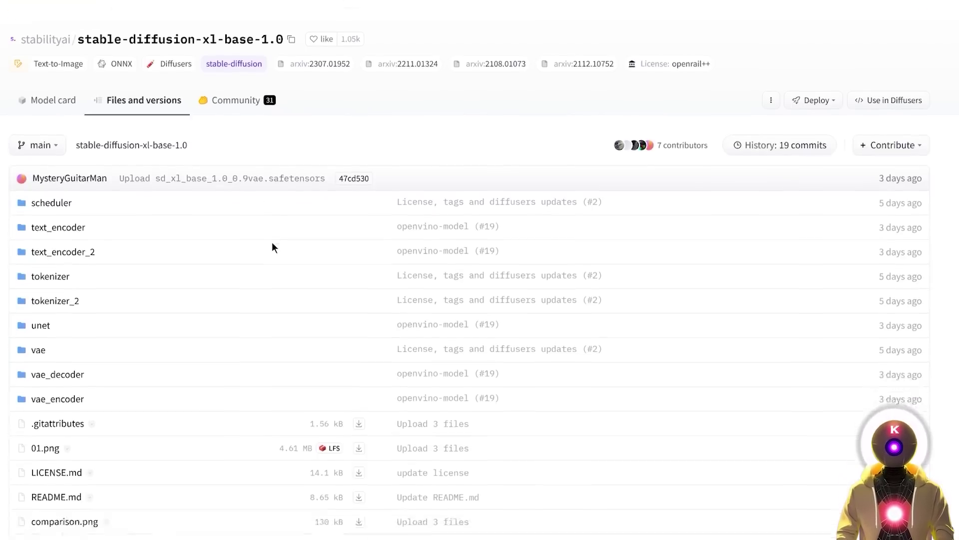
{"action": "scroll", "coordinate": [275, 242], "scroll_direction": "down", "scroll_amount": 3}
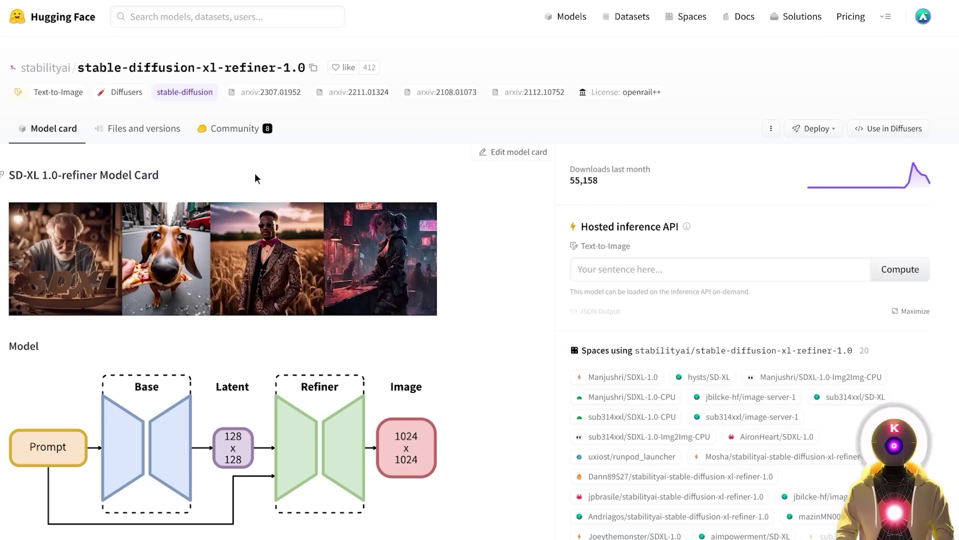
{"action": "left_click", "coordinate": [163, 129]}
{"action": "scroll", "coordinate": [241, 202], "scroll_direction": "down", "scroll_amount": 1}
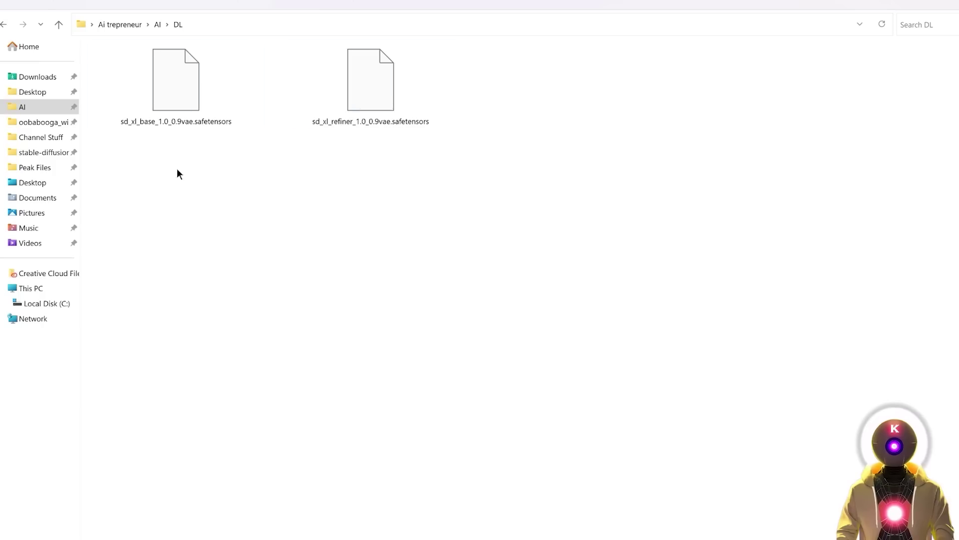
Step: Copy both SDXL safetensors files from DL into stable-diffusion-webui\models\Stable-diffusion
{"action": "left_click_drag", "start_coordinate": [494, 202], "coordinate": [170, 83]}
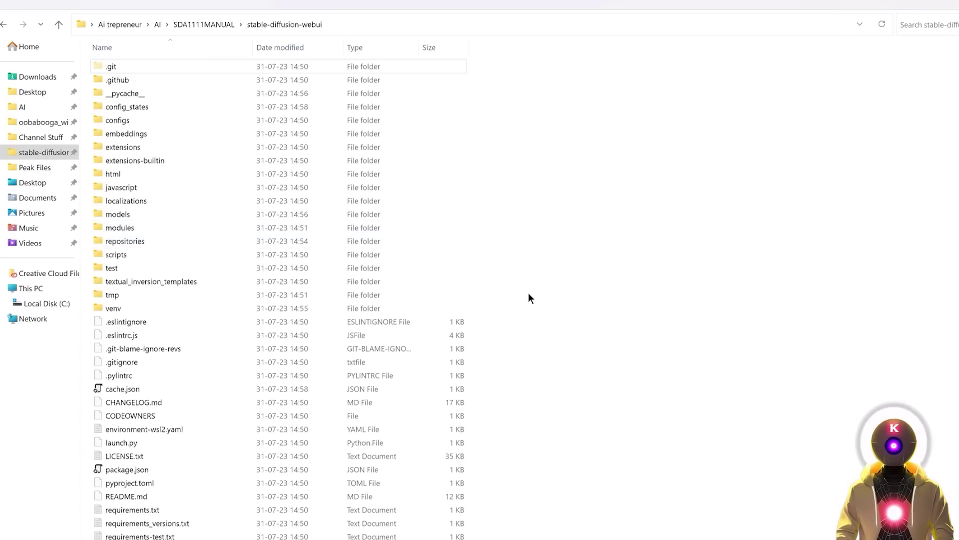
{"action": "double_click", "coordinate": [117, 214]}
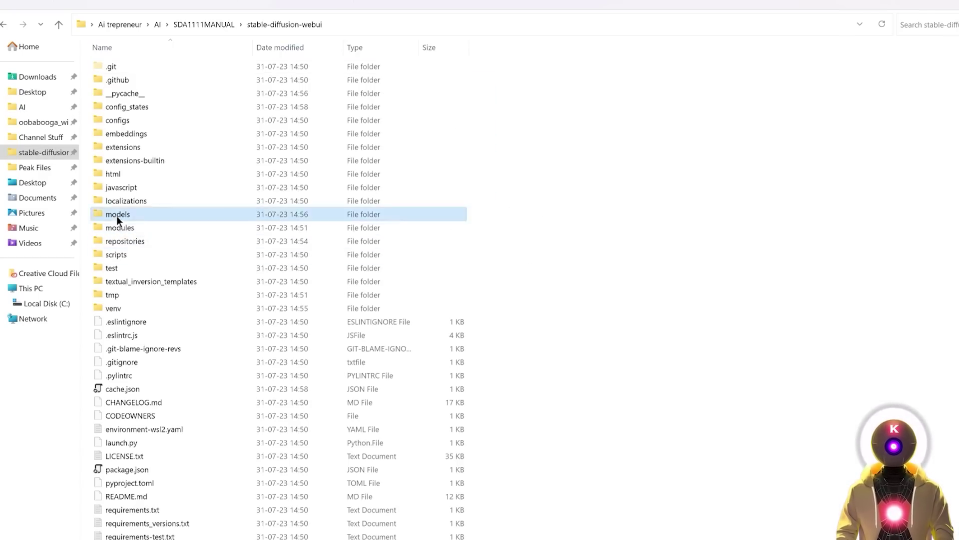
{"action": "double_click", "coordinate": [127, 173]}
{"action": "right_click", "coordinate": [162, 112]}
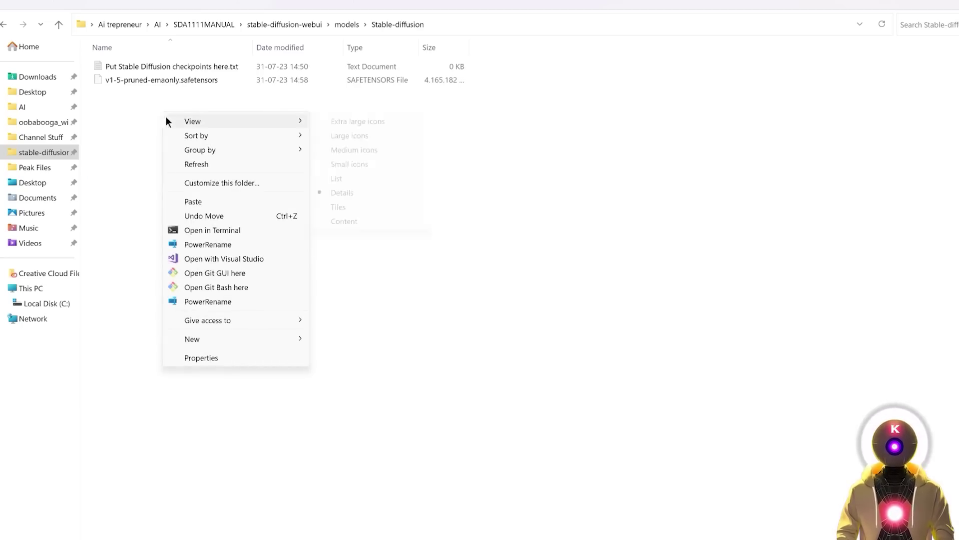
{"action": "left_click", "coordinate": [235, 202]}
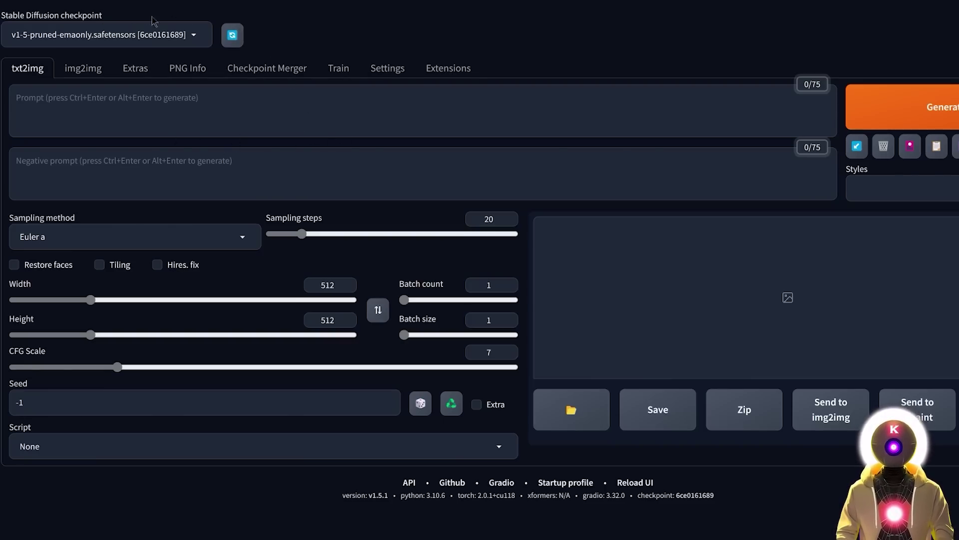
Step: Load sd_xl_base_1.0_0.9vae and generate a 1024×1024 'cute dog in space' image, viewed full size
{"action": "left_click", "coordinate": [193, 39]}
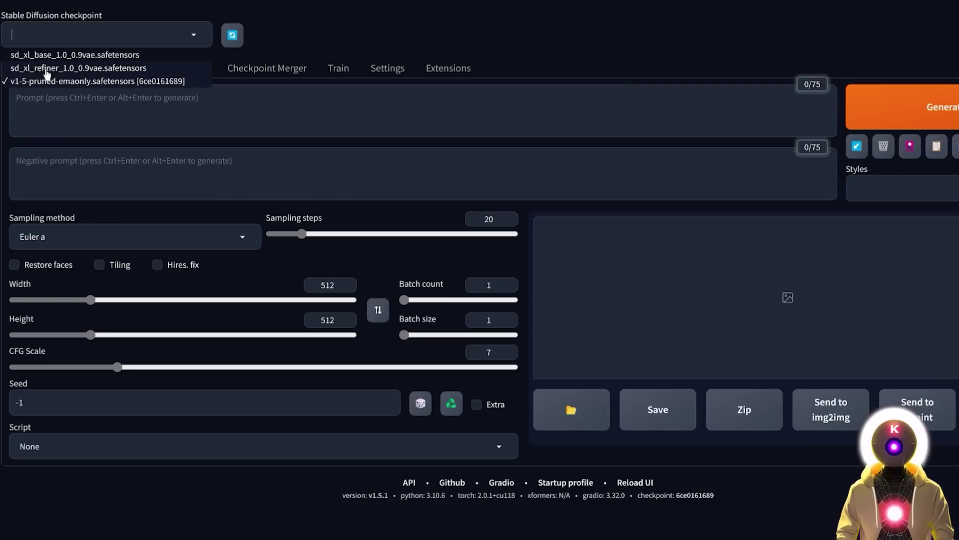
{"action": "left_click", "coordinate": [75, 55]}
{"action": "left_click", "coordinate": [119, 101]}
{"action": "type", "text": "cute dog in space"}
{"action": "double_click", "coordinate": [322, 284]}
{"action": "type", "text": "1024"}
{"action": "key", "text": "Tab"}
{"action": "type", "text": "1024"}
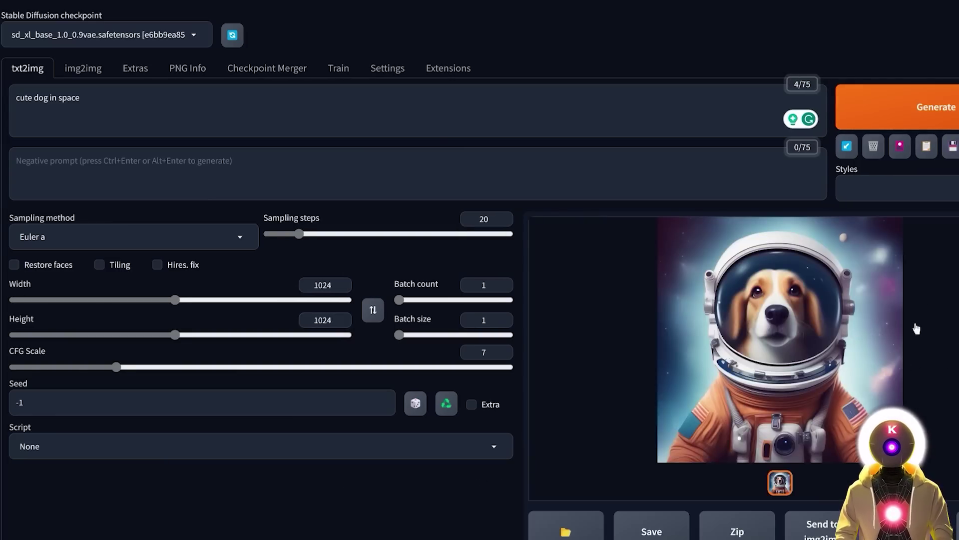
{"action": "left_click", "coordinate": [845, 342]}
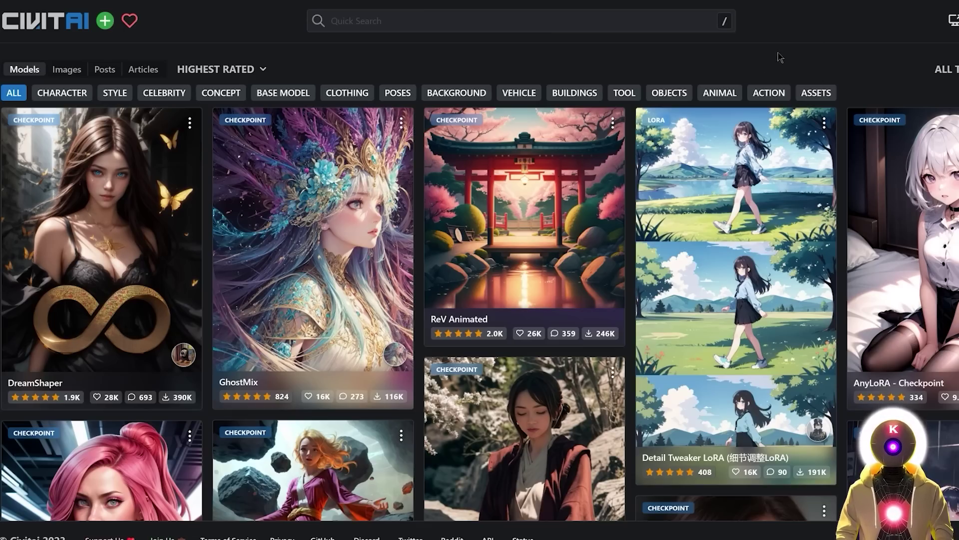
Step: Scroll CivitAI's highest-rated models and download the DreamShaper checkpoint
{"action": "scroll", "coordinate": [785, 86], "scroll_direction": "down", "scroll_amount": 8}
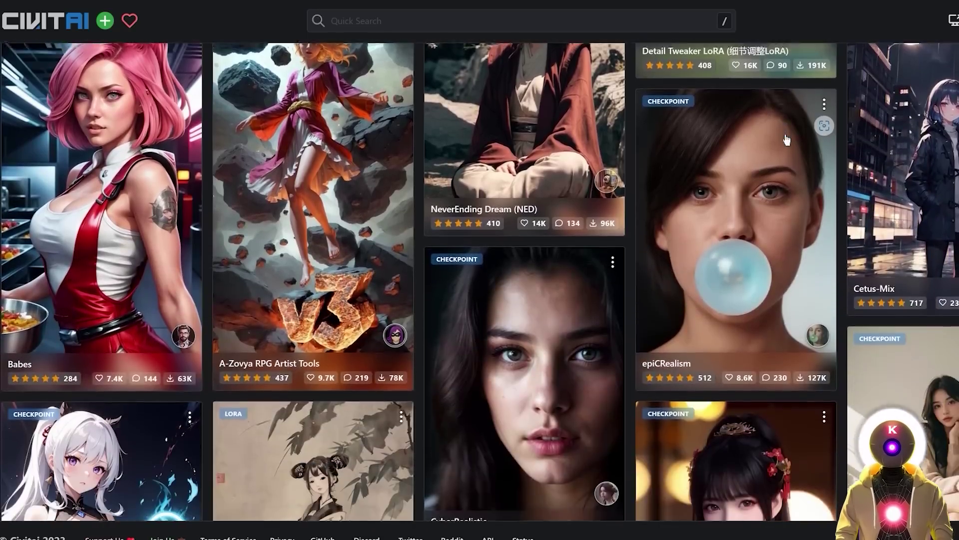
{"action": "scroll", "coordinate": [786, 140], "scroll_direction": "down", "scroll_amount": 8}
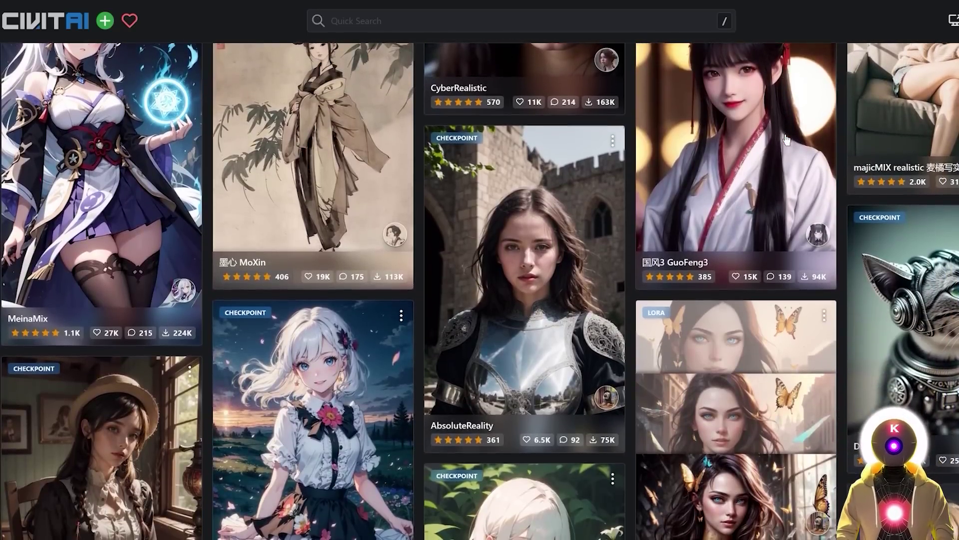
{"action": "scroll", "coordinate": [786, 140], "scroll_direction": "down", "scroll_amount": 10}
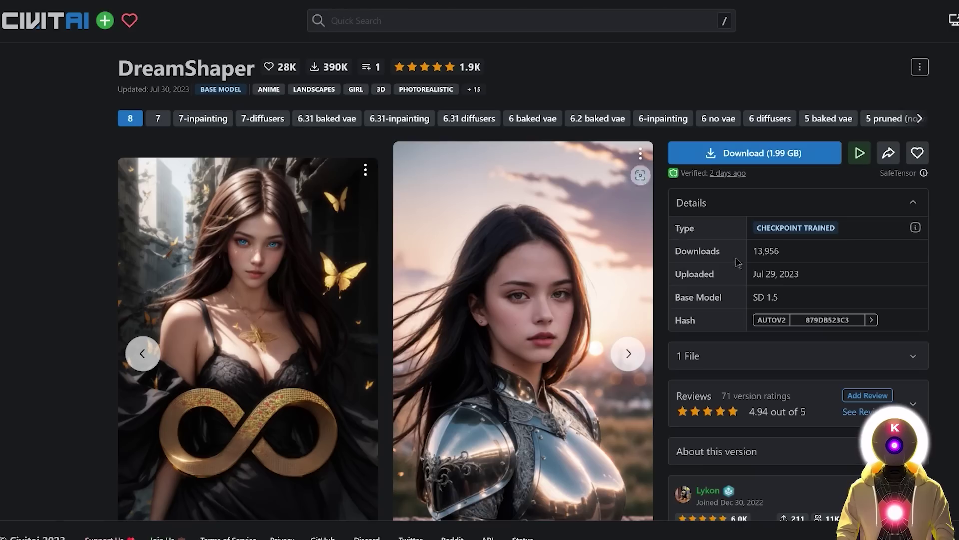
{"action": "left_click", "coordinate": [783, 159]}
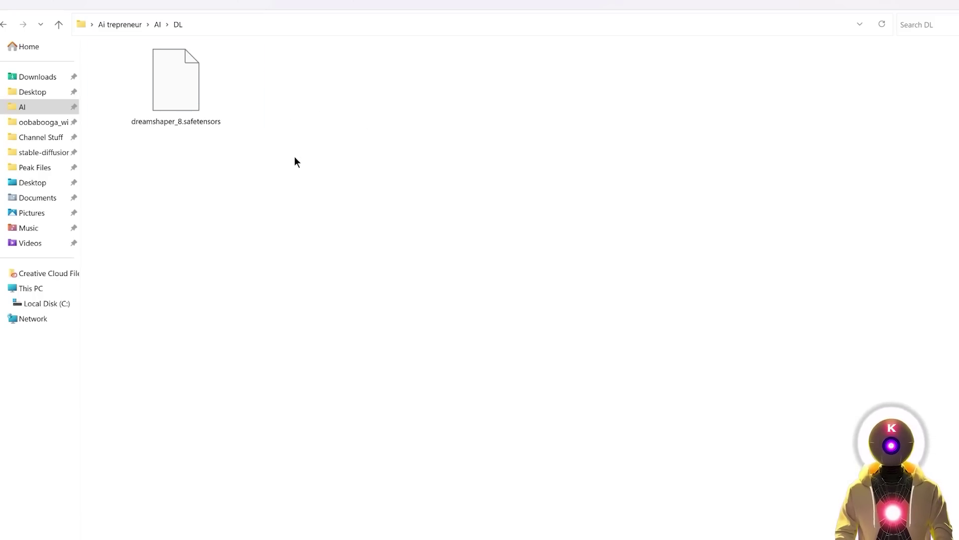
Step: Move dreamshaper_8.safetensors into the checkpoint folder, load it, and generate a 512×768 portrait
{"action": "left_click_drag", "start_coordinate": [295, 157], "coordinate": [218, 45]}
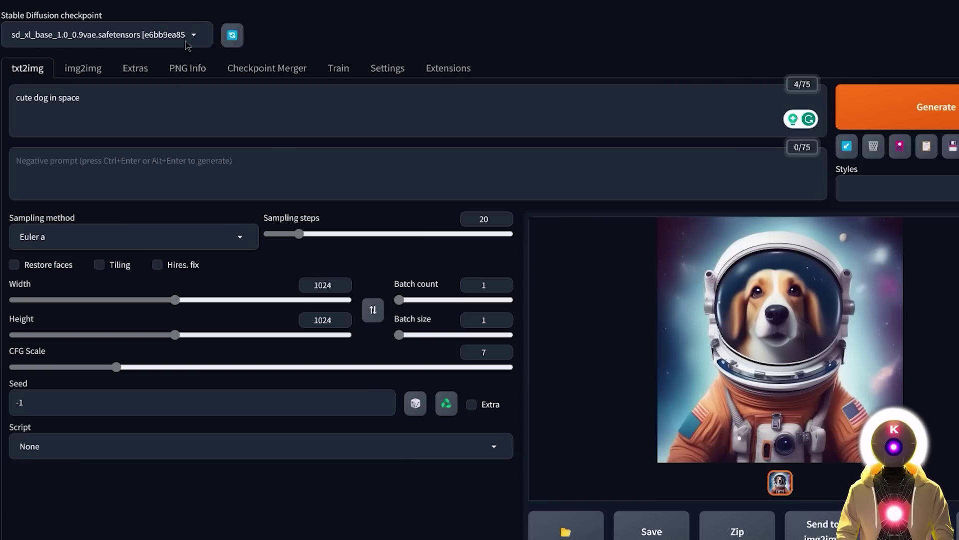
{"action": "left_click", "coordinate": [198, 38]}
{"action": "left_click", "coordinate": [107, 55]}
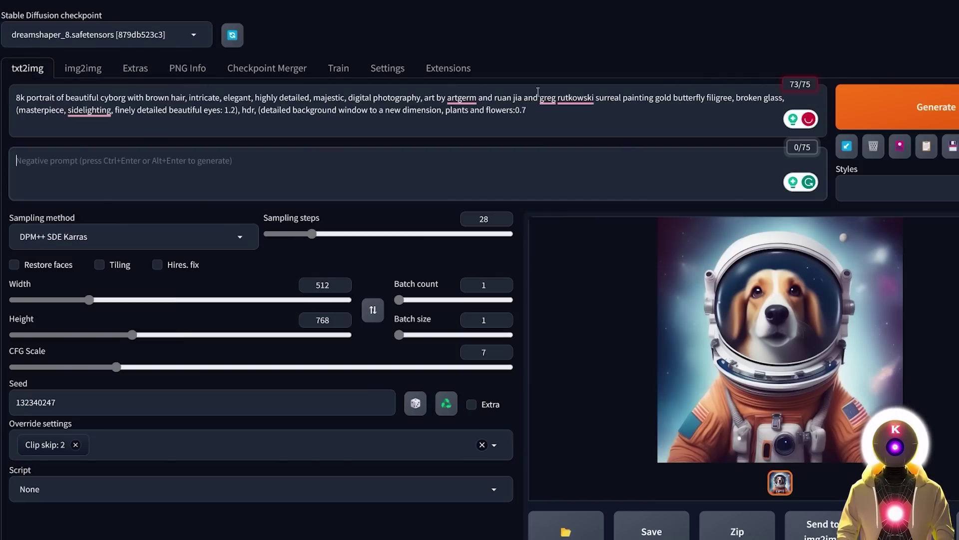
{"action": "left_click", "coordinate": [902, 106]}
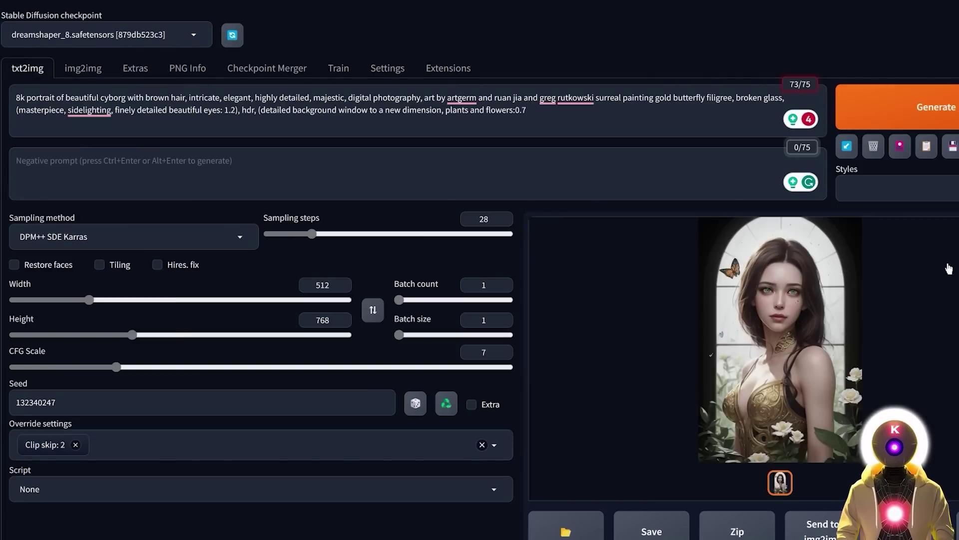
{"action": "left_click", "coordinate": [824, 309]}
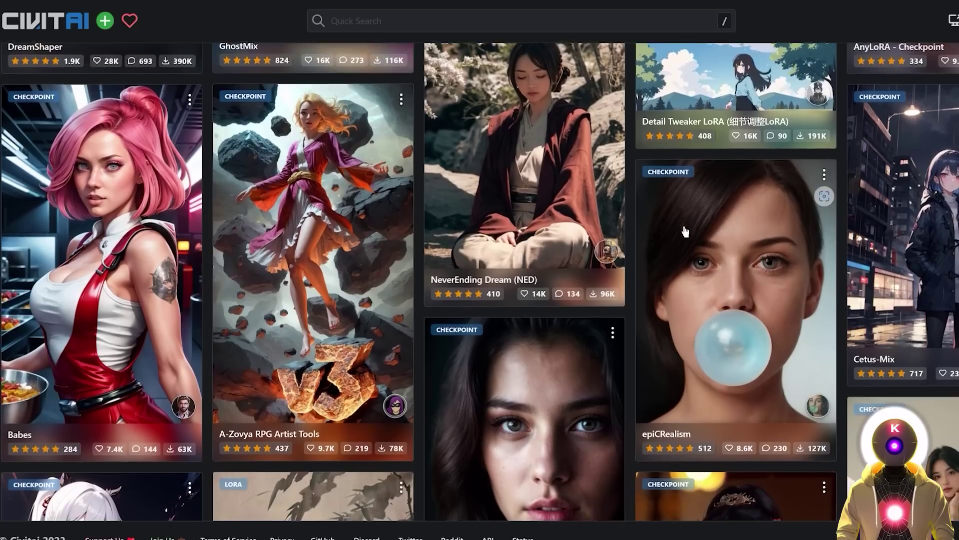
Step: Browse further CivitAI models, then open webui-user.bat with Edit with Notepad++
{"action": "scroll", "coordinate": [685, 219], "scroll_direction": "down", "scroll_amount": 10}
{"action": "scroll", "coordinate": [685, 219], "scroll_direction": "down", "scroll_amount": 15}
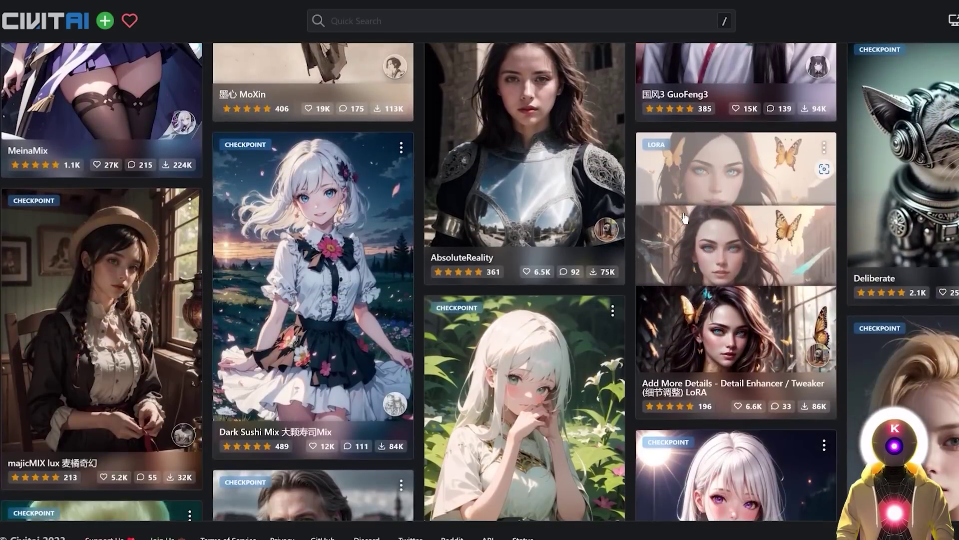
{"action": "scroll", "coordinate": [684, 218], "scroll_direction": "down", "scroll_amount": 5}
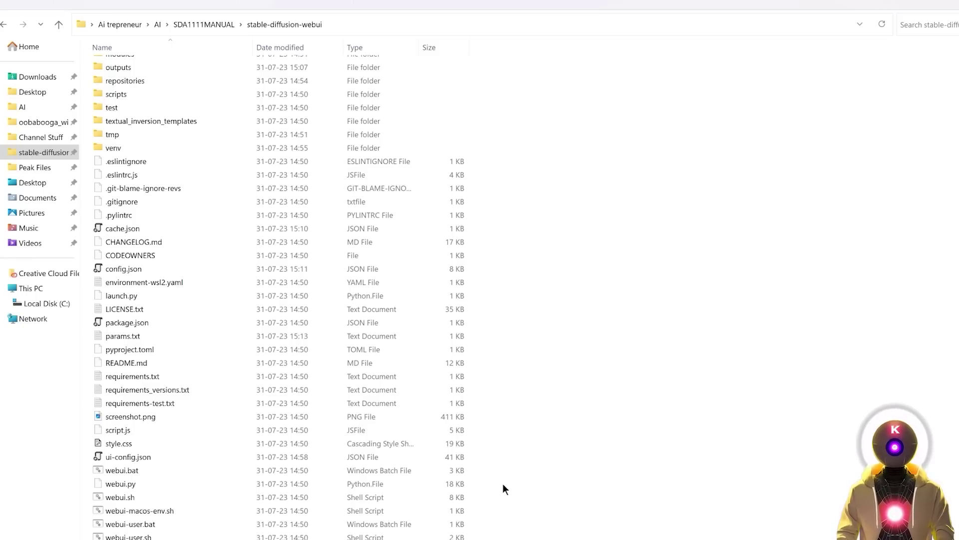
{"action": "right_click", "coordinate": [144, 526]}
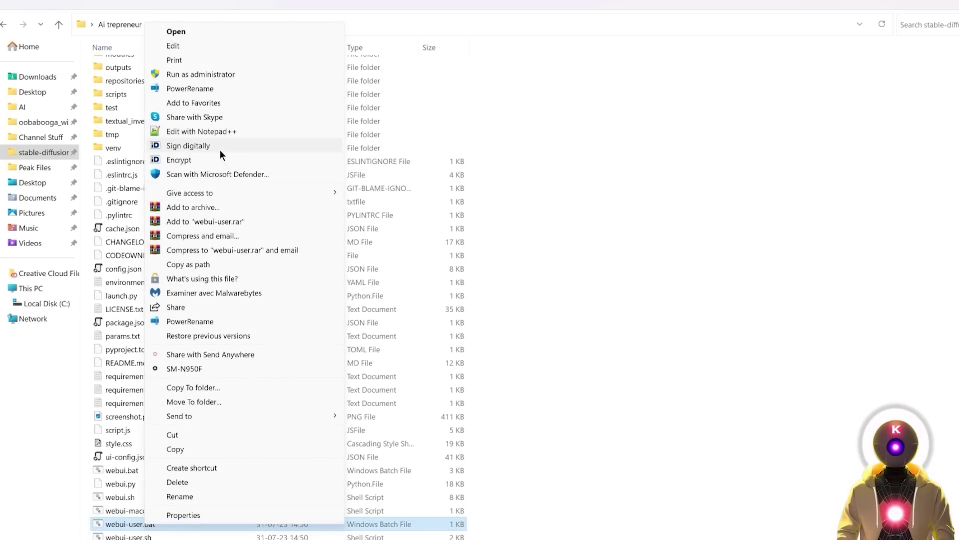
{"action": "left_click", "coordinate": [220, 132]}
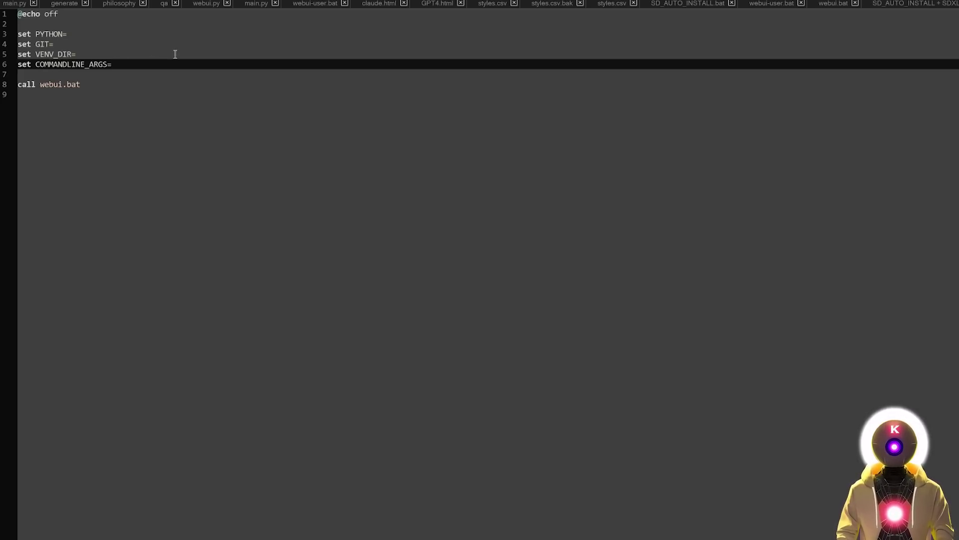
Step: Add --xformers to COMMANDLINE_ARGS, briefly trying --medvram and --lowvram before removing them
{"action": "type", "text": "--xformers"}
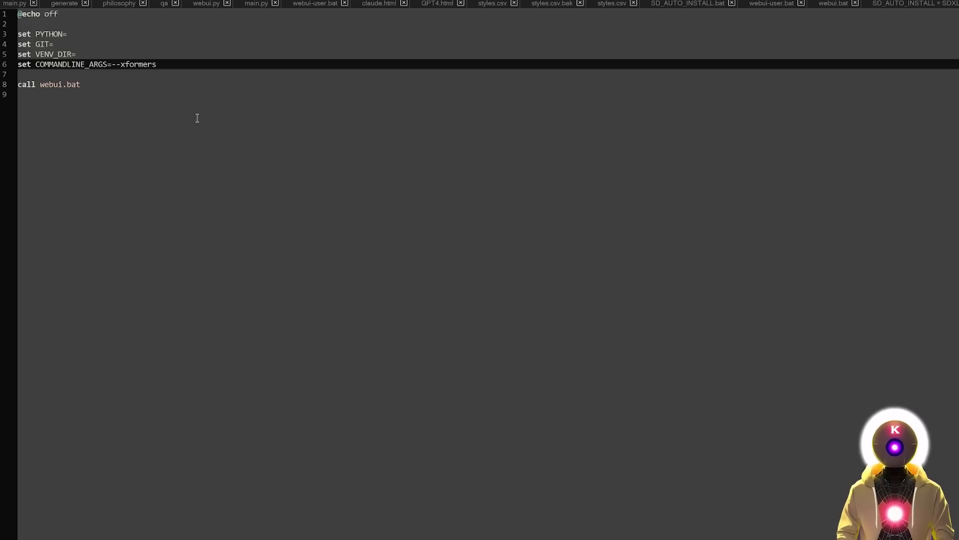
{"action": "type", "text": "--medvram"}
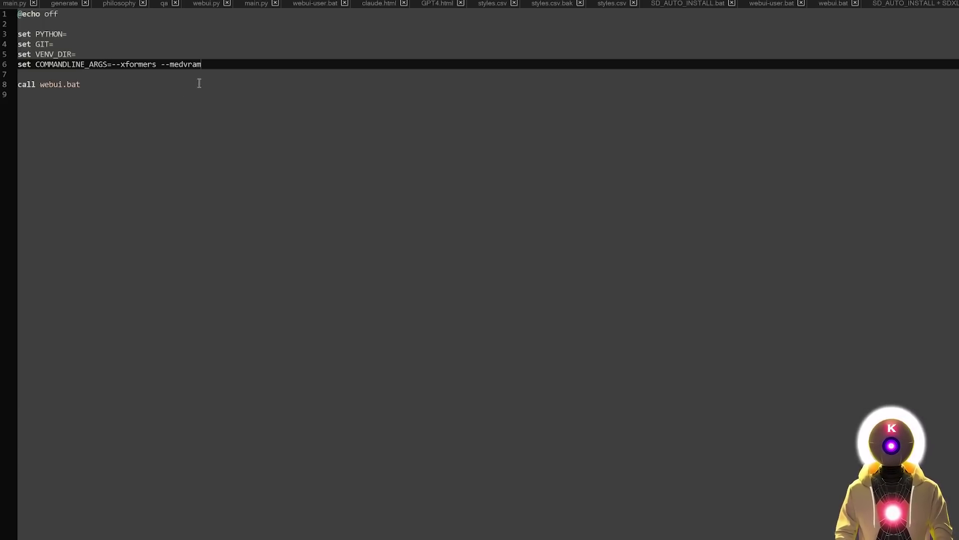
{"action": "key", "text": "ctrl+BackSpace"}
{"action": "type", "text": "lowvram"}
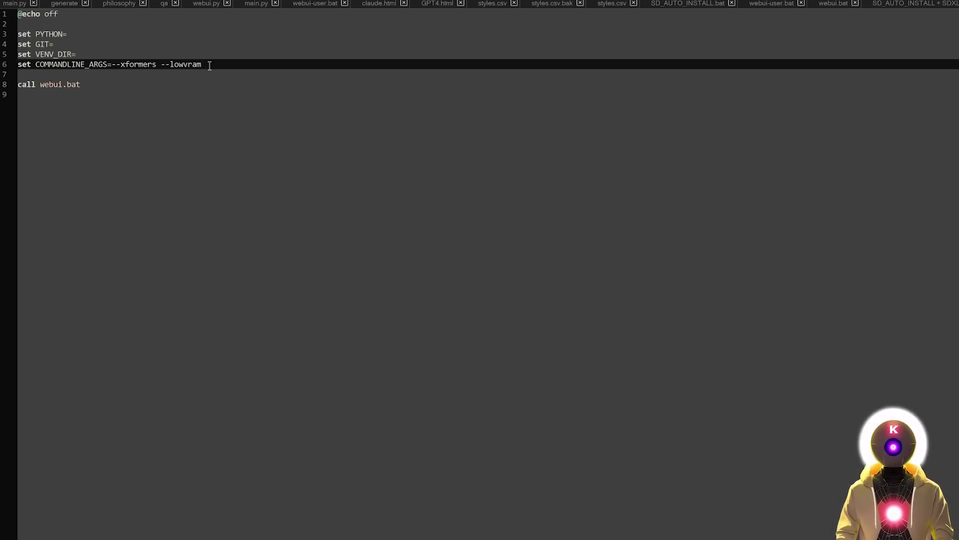
{"action": "key", "text": "BackSpace"}
{"action": "key", "text": "BackSpace"}
{"action": "key", "text": "BackSpace"}
{"action": "key", "text": "BackSpace"}
{"action": "key", "text": "BackSpace"}
{"action": "key", "text": "BackSpace"}
{"action": "key", "text": "BackSpace"}
{"action": "key", "text": "BackSpace"}
{"action": "key", "text": "BackSpace"}
{"action": "key", "text": "BackSpace"}
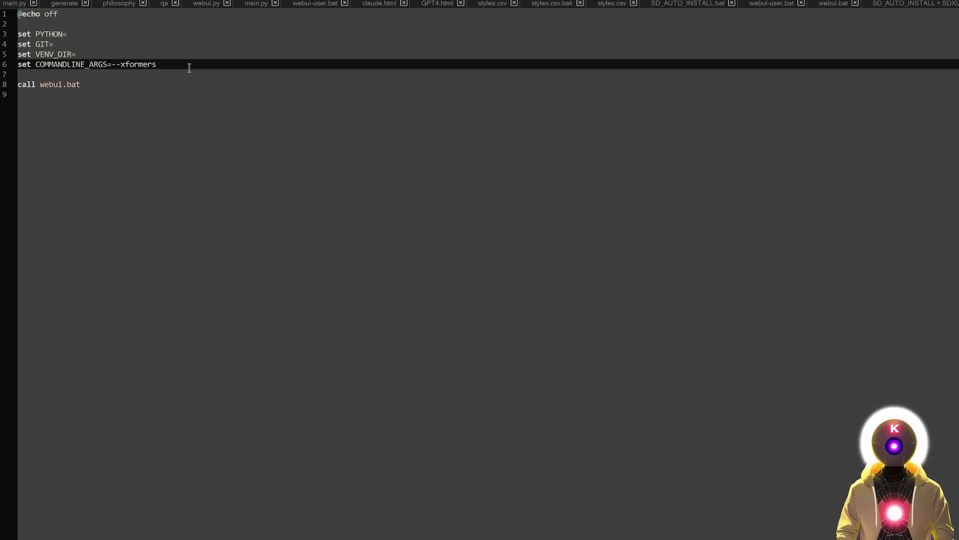
Step: Append --theme dark --autolaunch after --xformers on the COMMANDLINE_ARGS line
{"action": "type", "text": "--theme dark"}
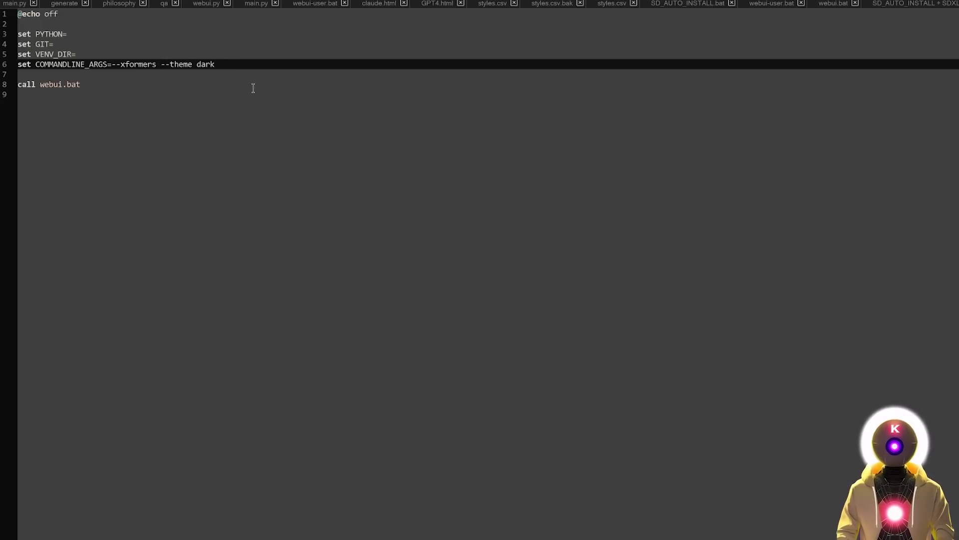
{"action": "type", "text": "--autolaunch"}
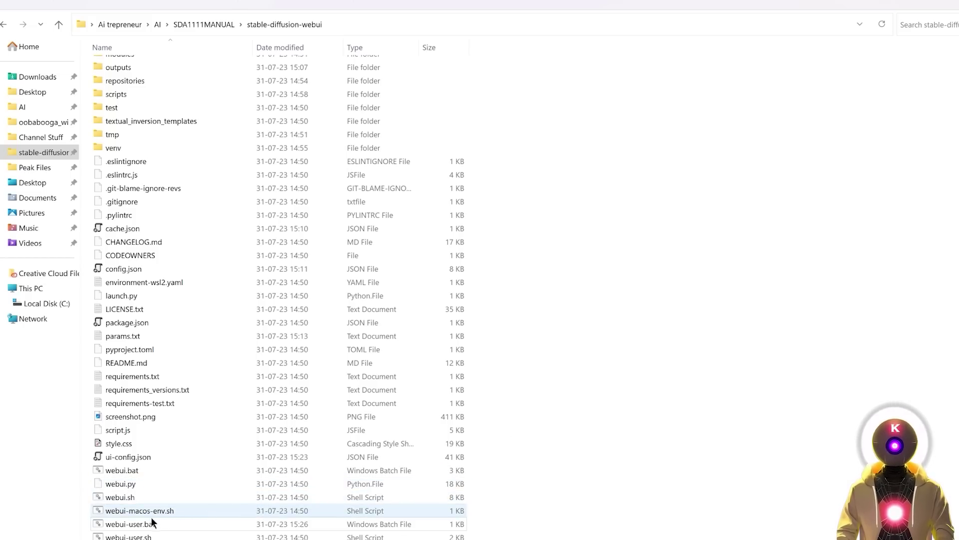
Step: Open Command Prompt in the stable-diffusion-webui folder, run git pull, then close it
{"action": "left_click", "coordinate": [149, 523]}
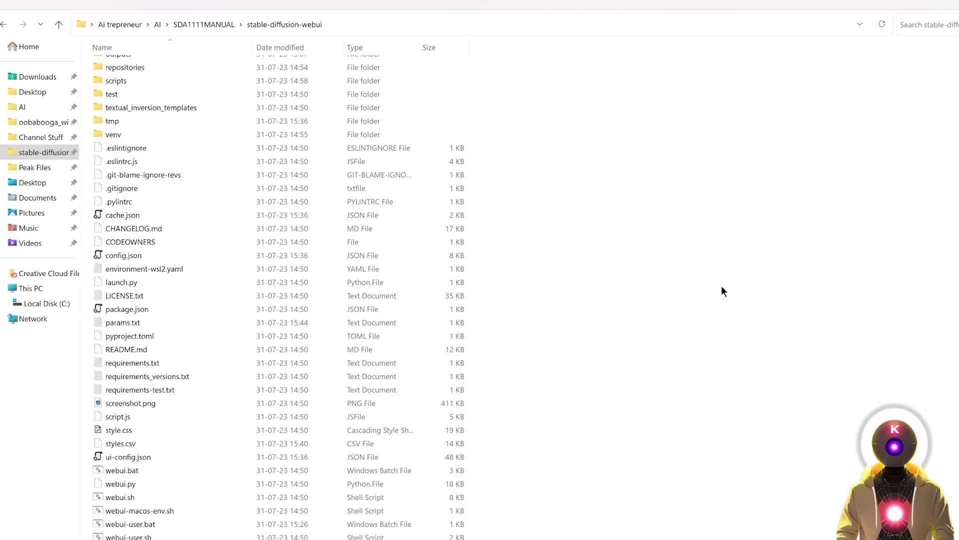
{"action": "left_click", "coordinate": [325, 19]}
{"action": "type", "text": "cmd"}
{"action": "key", "text": "Return"}
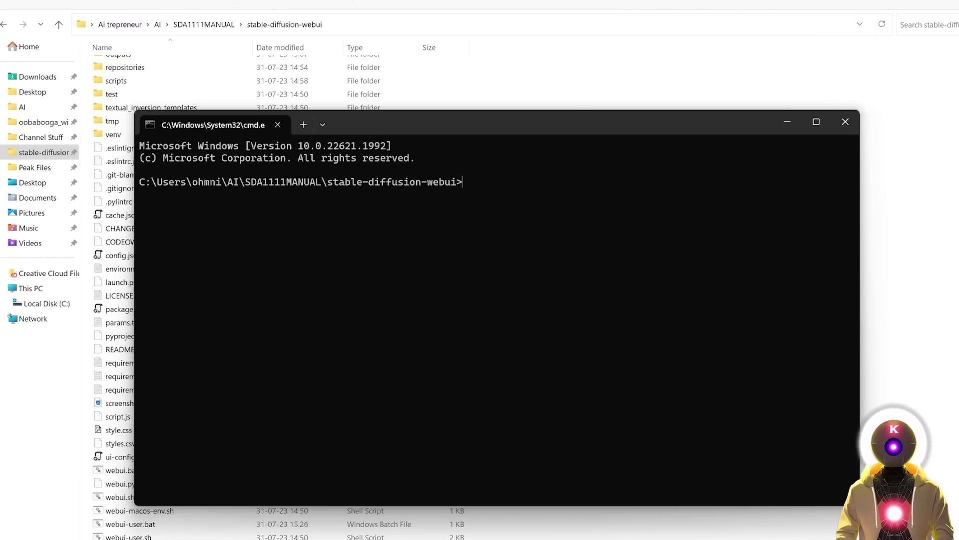
{"action": "type", "text": "git pull"}
{"action": "key", "text": "Return"}
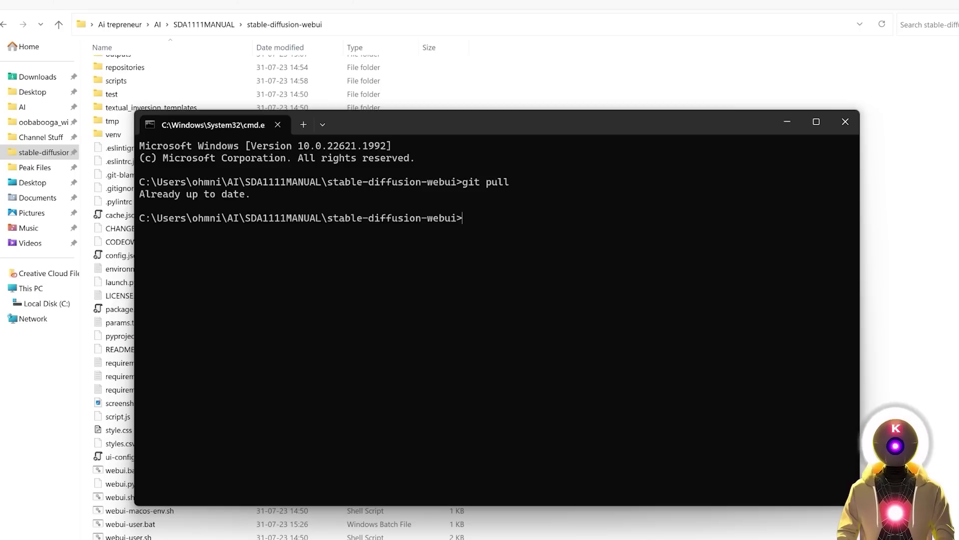
{"action": "key", "text": "alt+F4"}
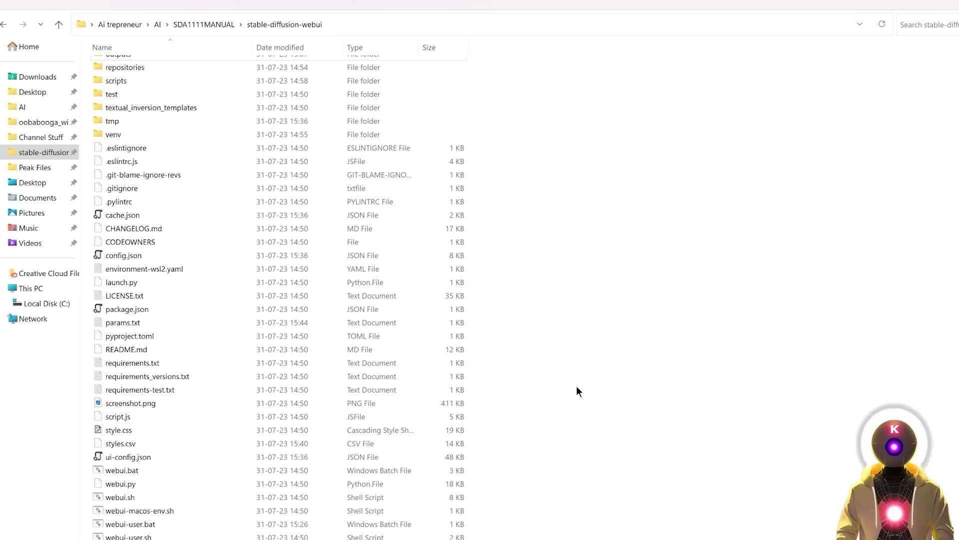
Step: Reopen webui-user.bat in Notepad++ and put git pull on line 7 above call webui.bat
{"action": "right_click", "coordinate": [131, 529]}
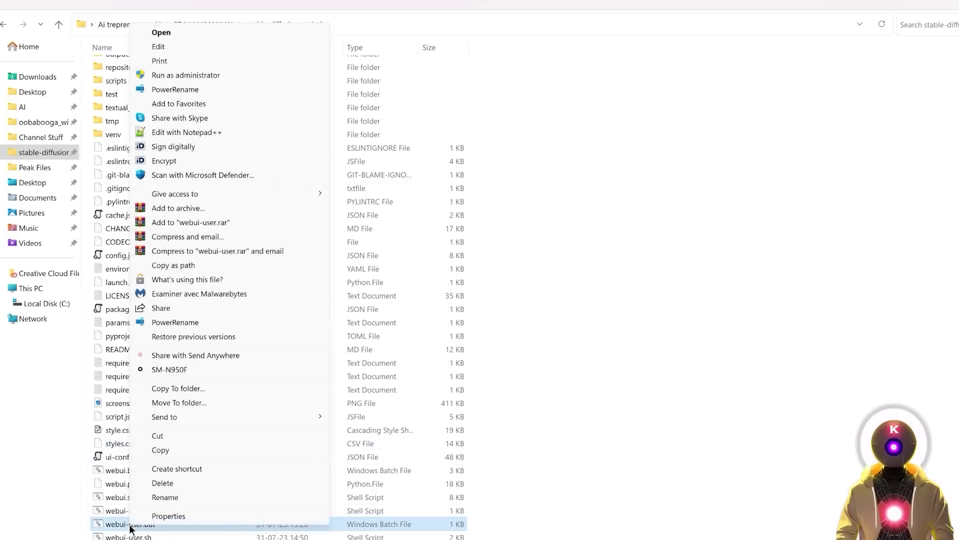
{"action": "left_click", "coordinate": [230, 131]}
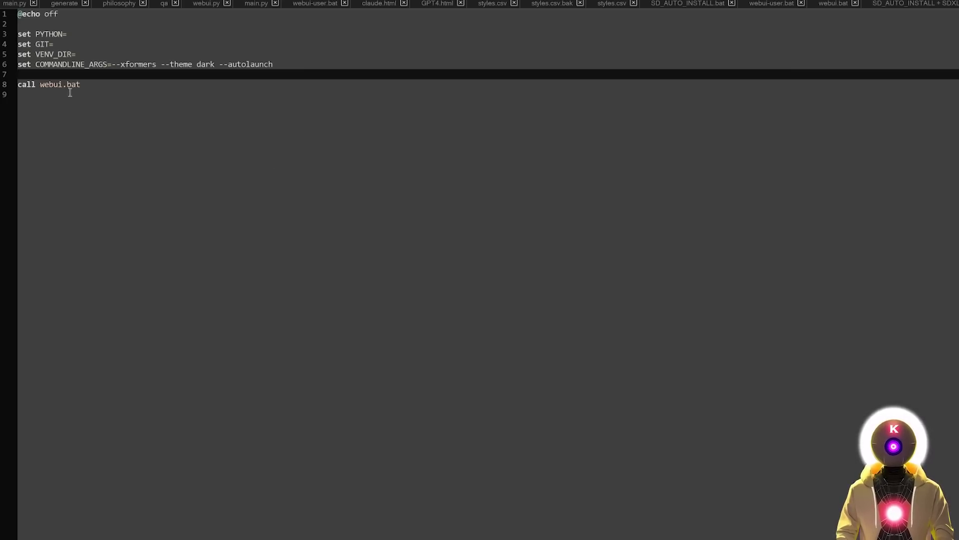
{"action": "type", "text": "git pull"}
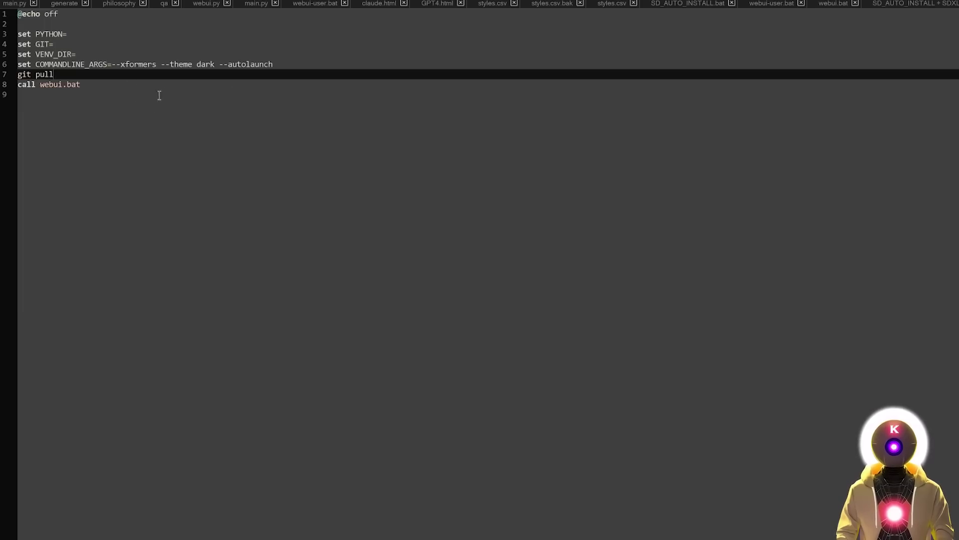
{"action": "left_click", "coordinate": [95, 86]}
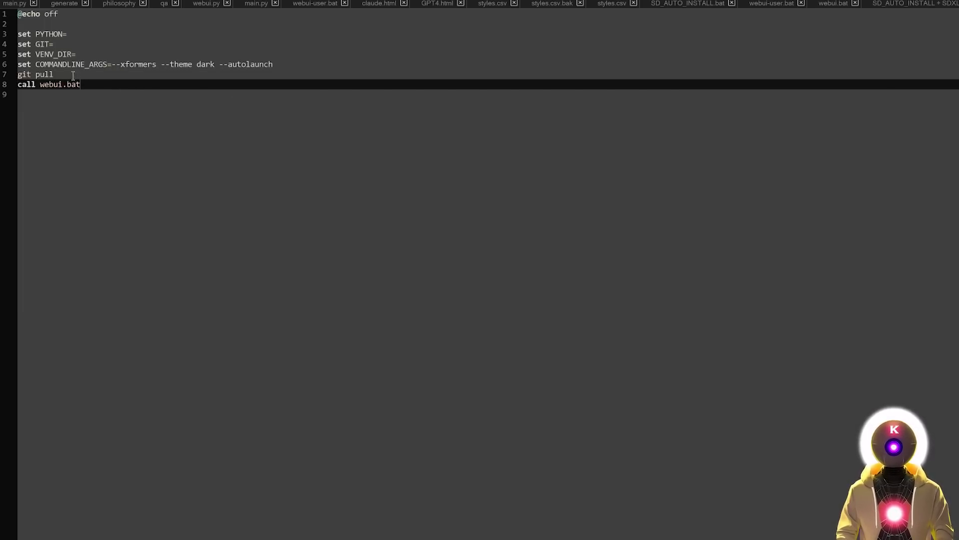
{"action": "left_click_drag", "start_coordinate": [63, 74], "coordinate": [18, 75]}
{"action": "key", "text": "BackSpace"}
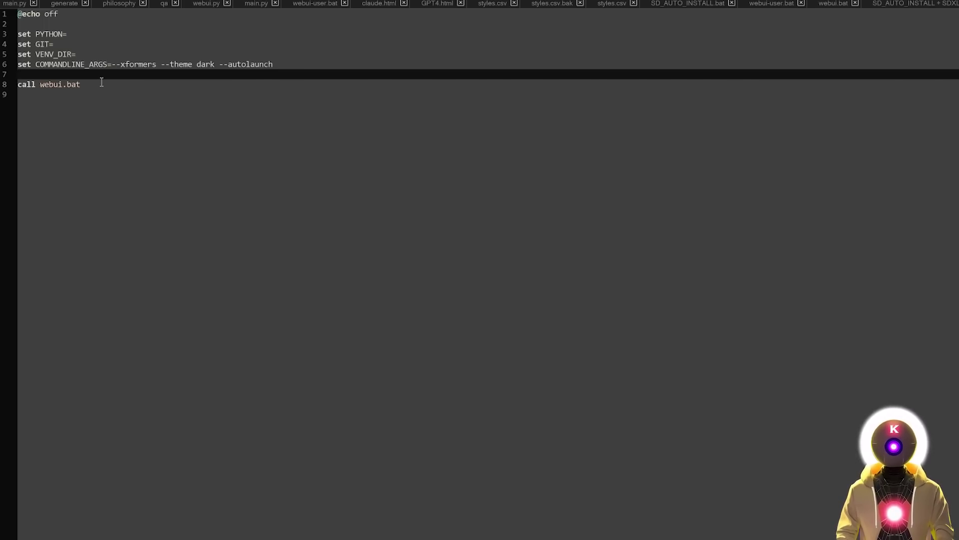
{"action": "key", "text": "ctrl+z"}
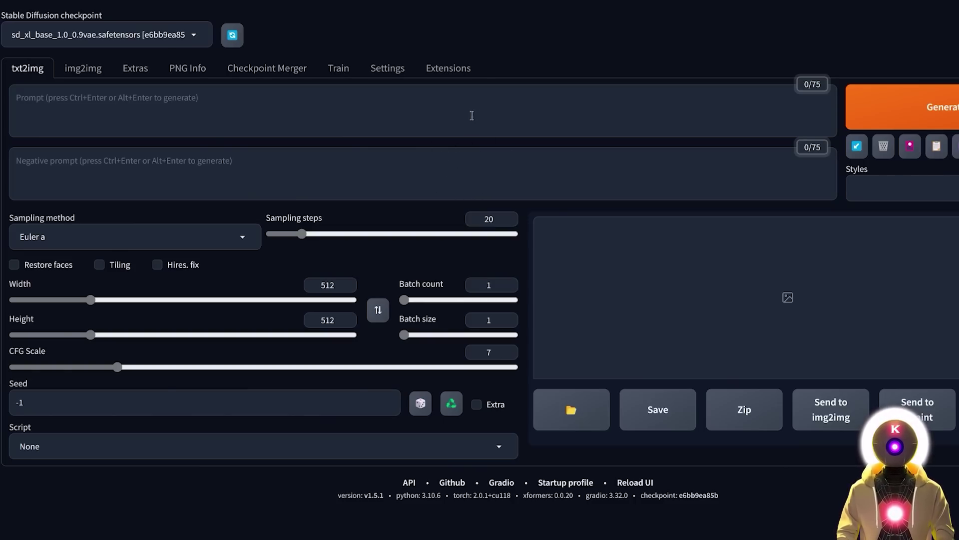
Step: Load the extension index under Extensions > Available and scroll through the newest-first list
{"action": "left_click", "coordinate": [456, 75]}
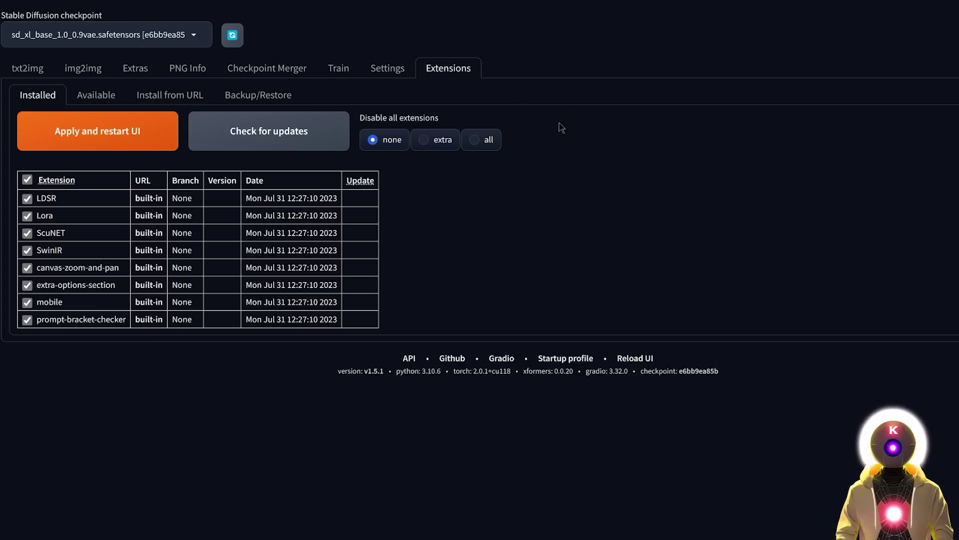
{"action": "left_click", "coordinate": [81, 100]}
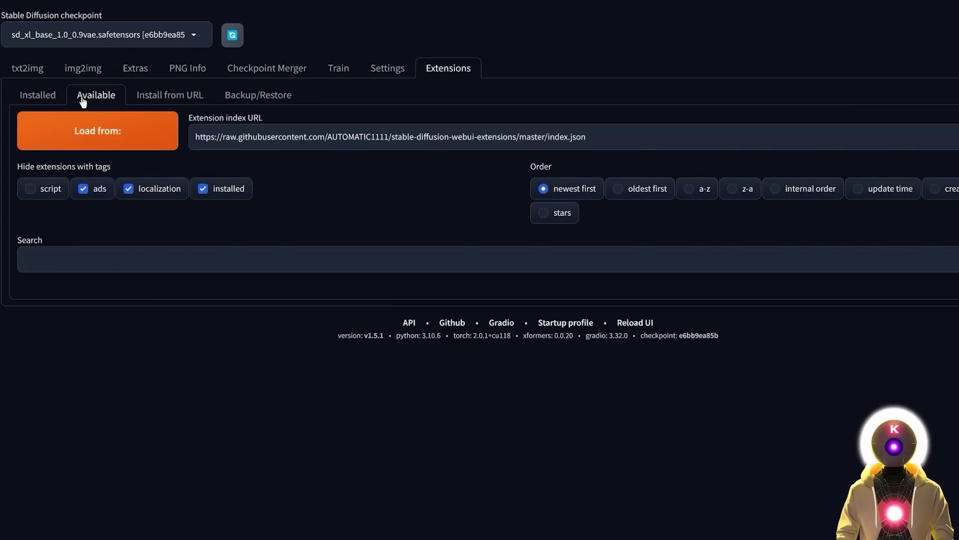
{"action": "left_click", "coordinate": [93, 133]}
{"action": "scroll", "coordinate": [508, 240], "scroll_direction": "down", "scroll_amount": 2}
{"action": "scroll", "coordinate": [591, 169], "scroll_direction": "down", "scroll_amount": 15}
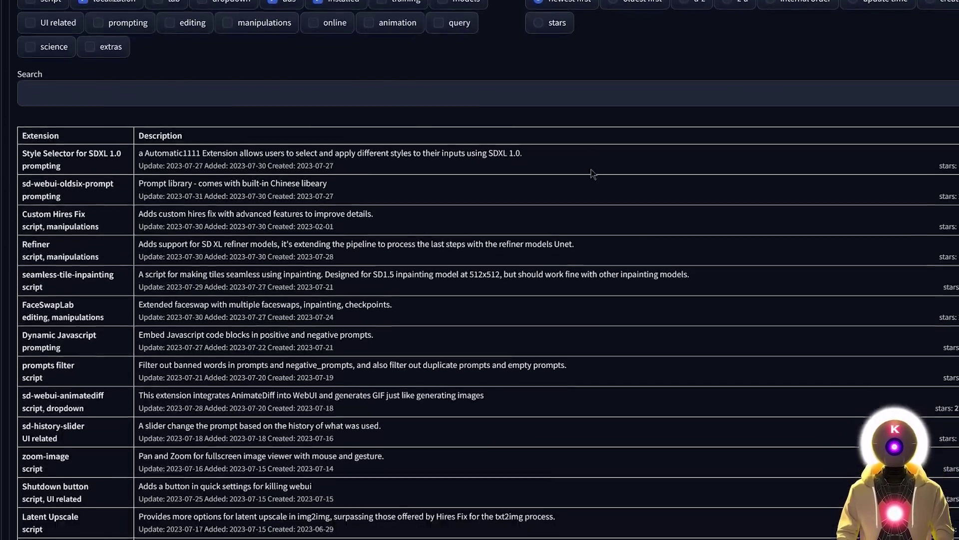
{"action": "scroll", "coordinate": [595, 172], "scroll_direction": "down", "scroll_amount": 20}
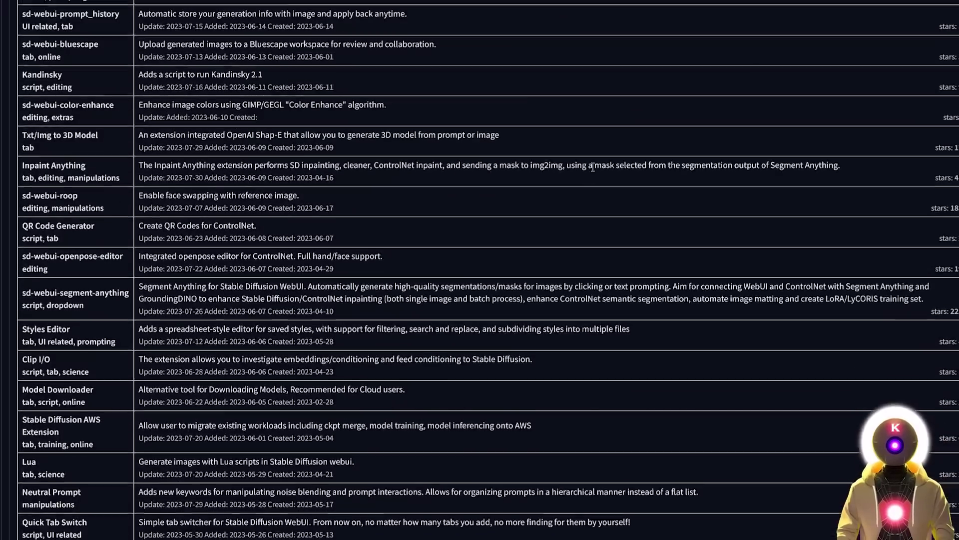
{"action": "scroll", "coordinate": [593, 172], "scroll_direction": "down", "scroll_amount": 12}
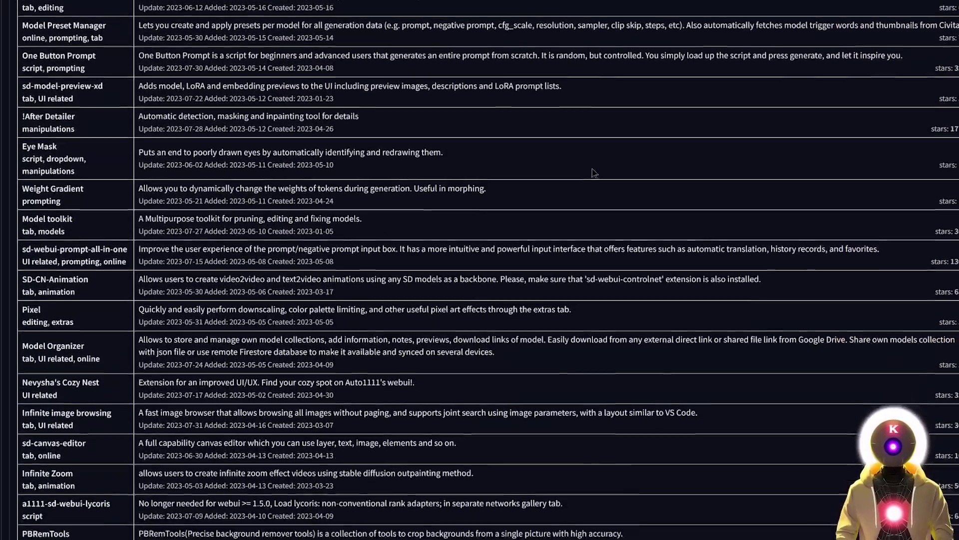
{"action": "scroll", "coordinate": [603, 208], "scroll_direction": "down", "scroll_amount": 8}
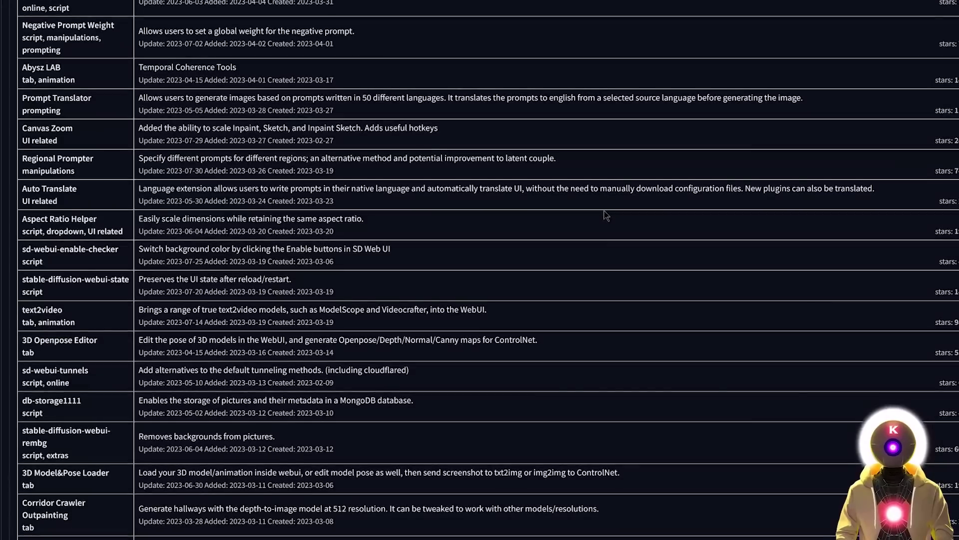
{"action": "scroll", "coordinate": [607, 229], "scroll_direction": "up", "scroll_amount": 2}
{"action": "scroll", "coordinate": [608, 245], "scroll_direction": "down", "scroll_amount": 15}
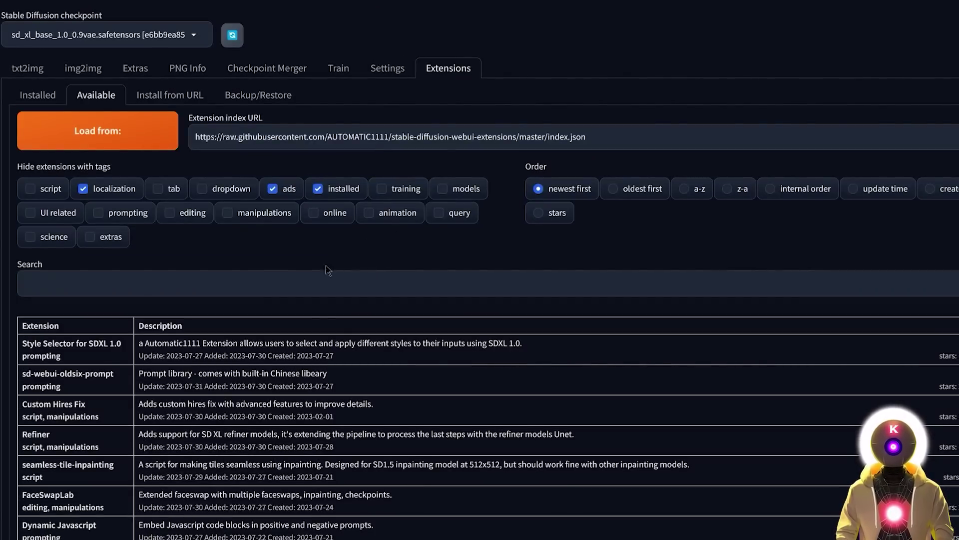
Step: Filter the available extensions by searching for 'controlnet'
{"action": "left_click", "coordinate": [301, 278]}
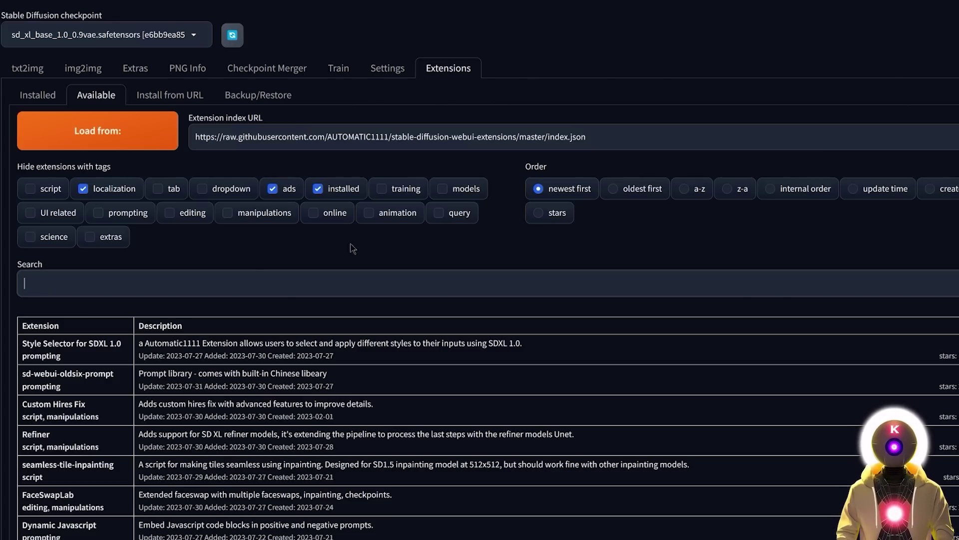
{"action": "type", "text": "controlnet"}
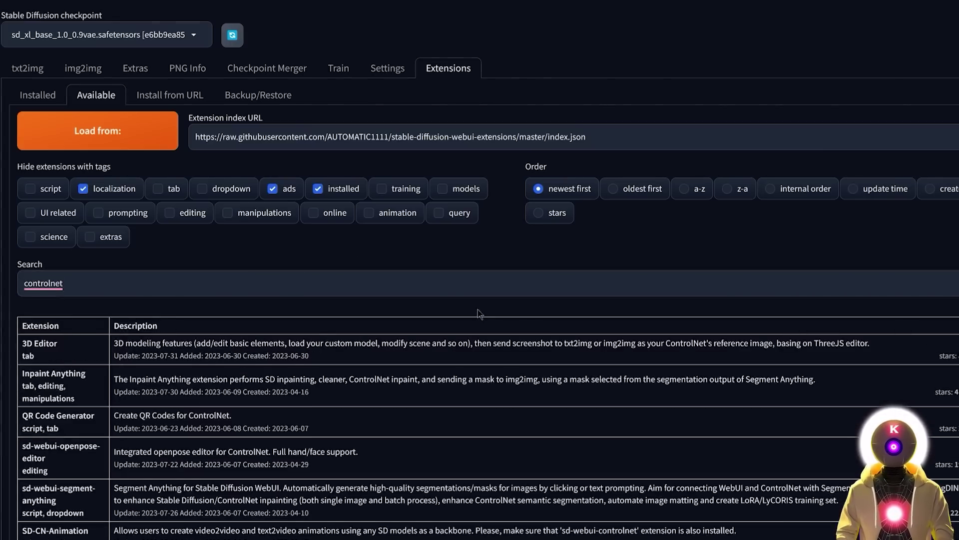
{"action": "scroll", "coordinate": [472, 310], "scroll_direction": "down", "scroll_amount": 5}
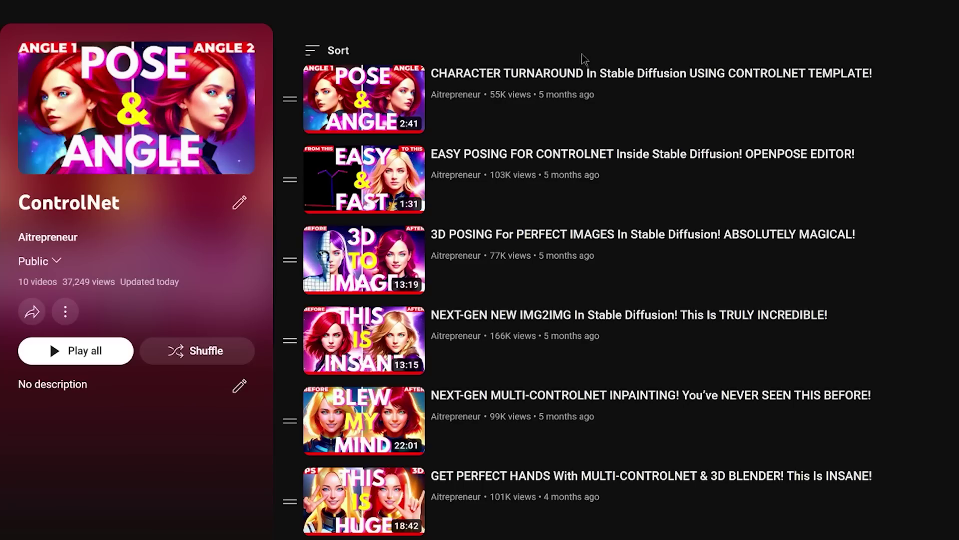
{"action": "scroll", "coordinate": [593, 115], "scroll_direction": "down", "scroll_amount": 1}
{"action": "scroll", "coordinate": [596, 126], "scroll_direction": "down", "scroll_amount": 4}
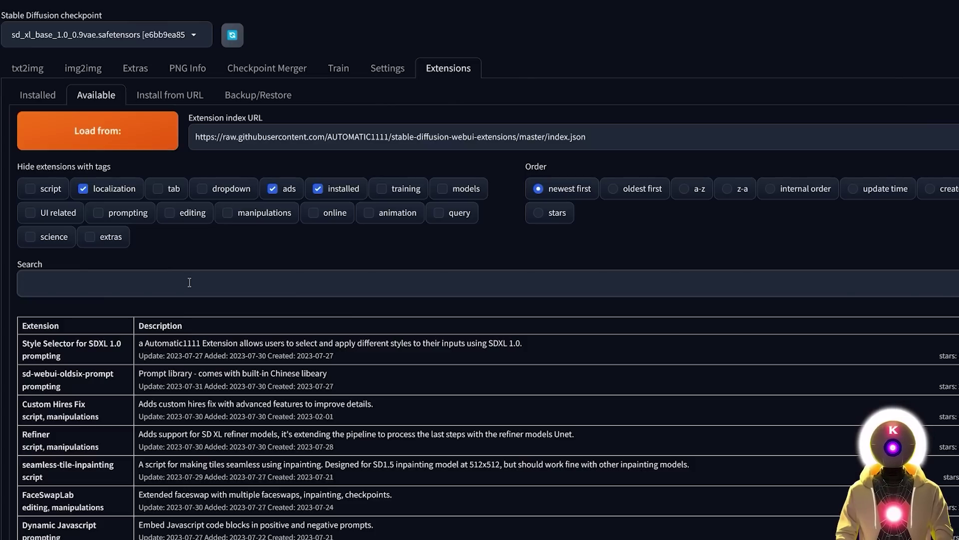
Step: Search 'ratio', install Aspect Ratio selector plus, and view the Installed extensions list
{"action": "left_click", "coordinate": [189, 282]}
{"action": "type", "text": "ratio"}
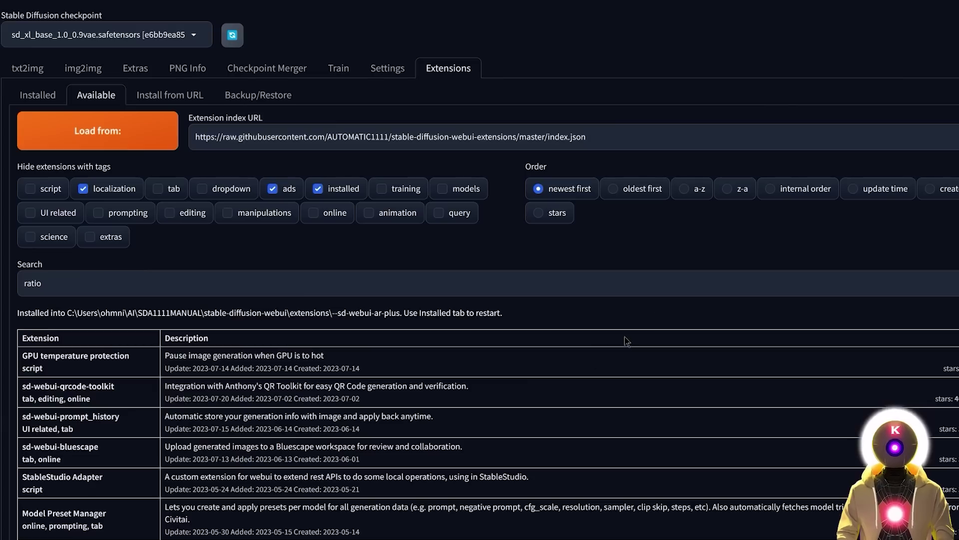
{"action": "left_click", "coordinate": [36, 96]}
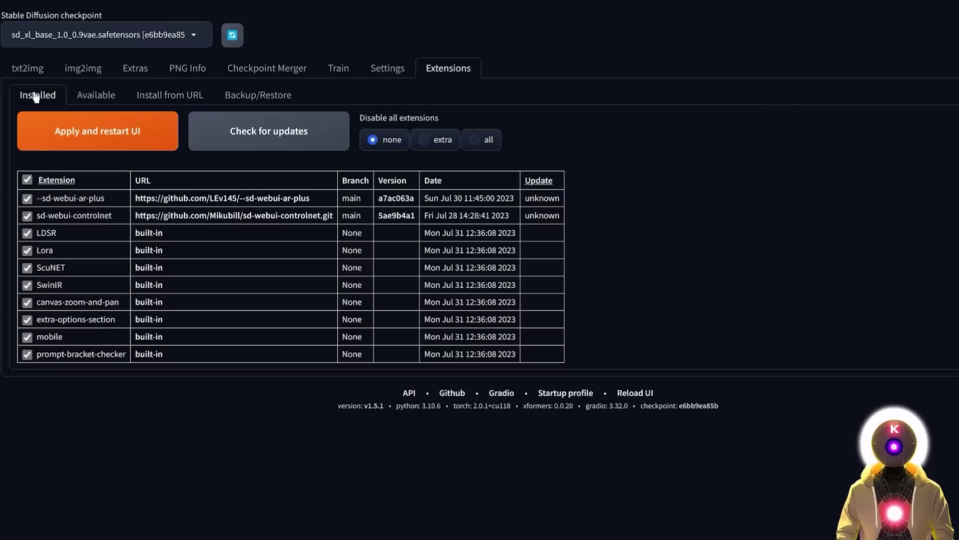
Step: Apply and restart the UI, then expand the ControlNet v1.1.234 panel on txt2img
{"action": "left_click", "coordinate": [95, 140]}
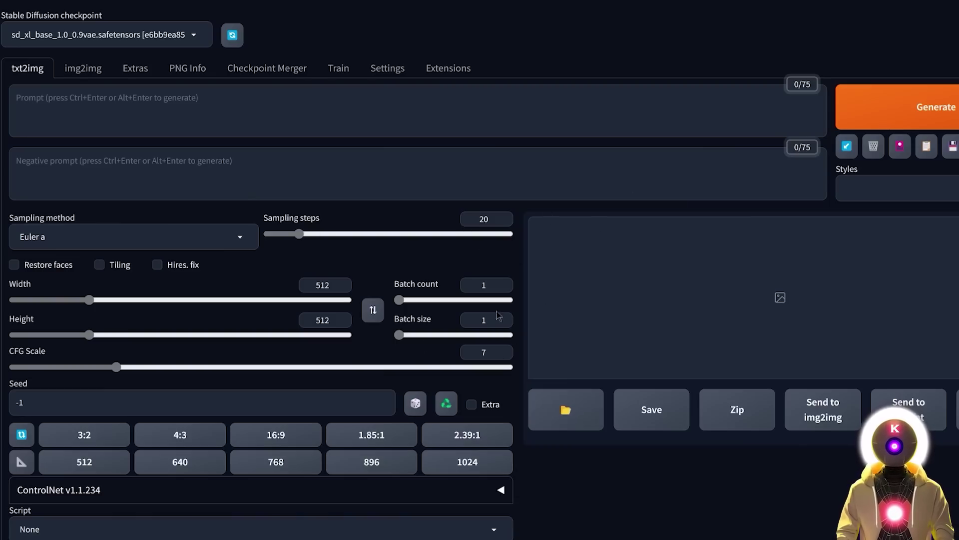
{"action": "left_click", "coordinate": [501, 491]}
{"action": "scroll", "coordinate": [565, 487], "scroll_direction": "down", "scroll_amount": 8}
Step: Generate a 1024×1024 cute cat in space image with sd_xl_base from the pasted prompt
{"action": "left_click", "coordinate": [188, 40]}
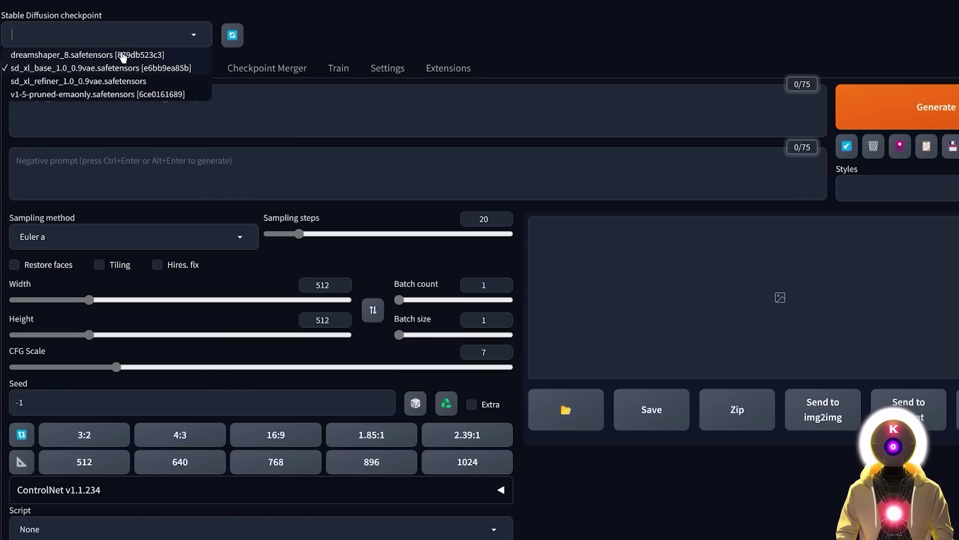
{"action": "left_click", "coordinate": [528, 109]}
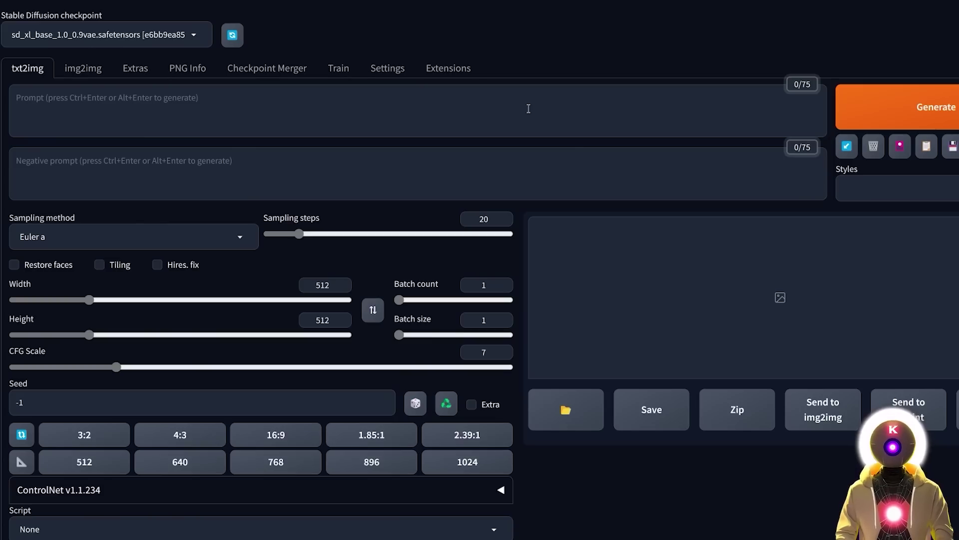
{"action": "type", "text": "cute cat in space"}
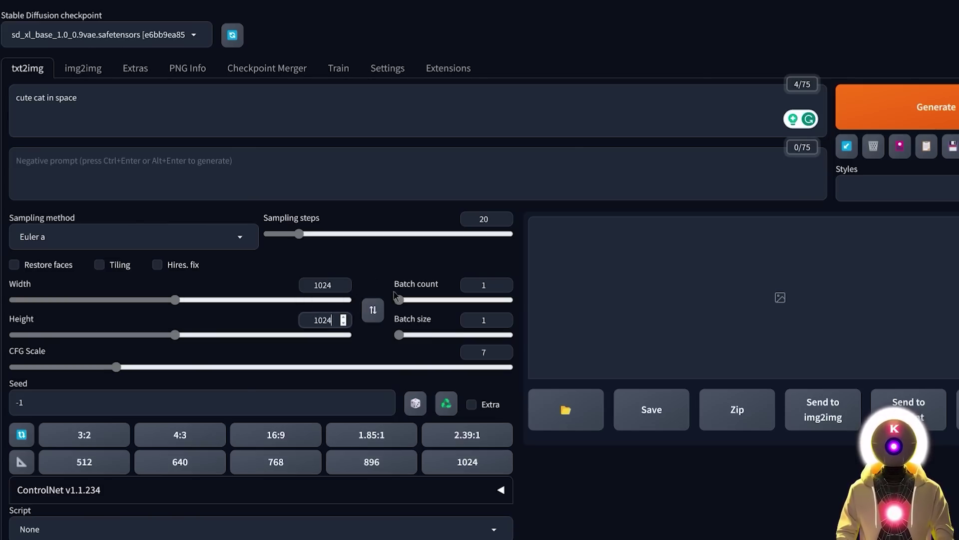
{"action": "left_click", "coordinate": [936, 107]}
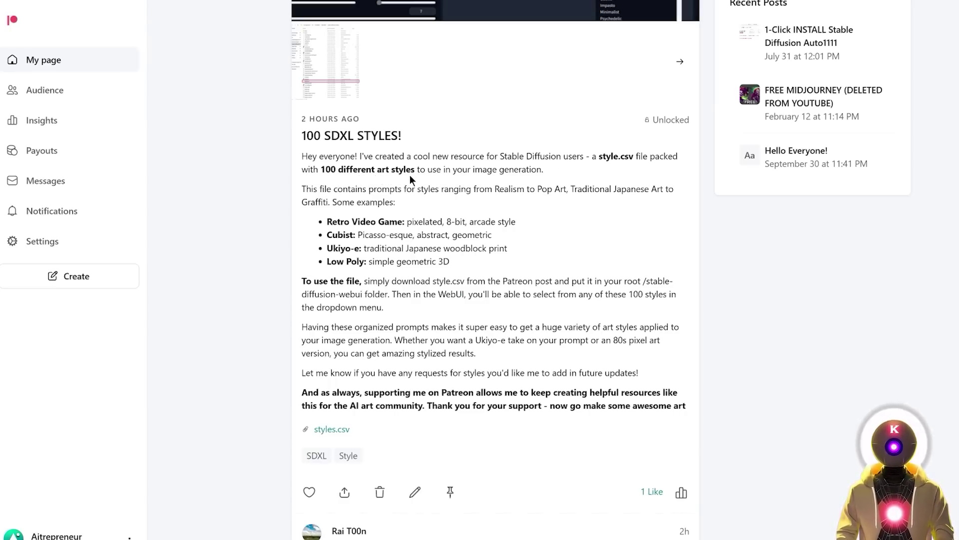
Step: Move the downloaded styles.csv from Downloads into the stable-diffusion-webui folder
{"action": "scroll", "coordinate": [410, 175], "scroll_direction": "down", "scroll_amount": 3}
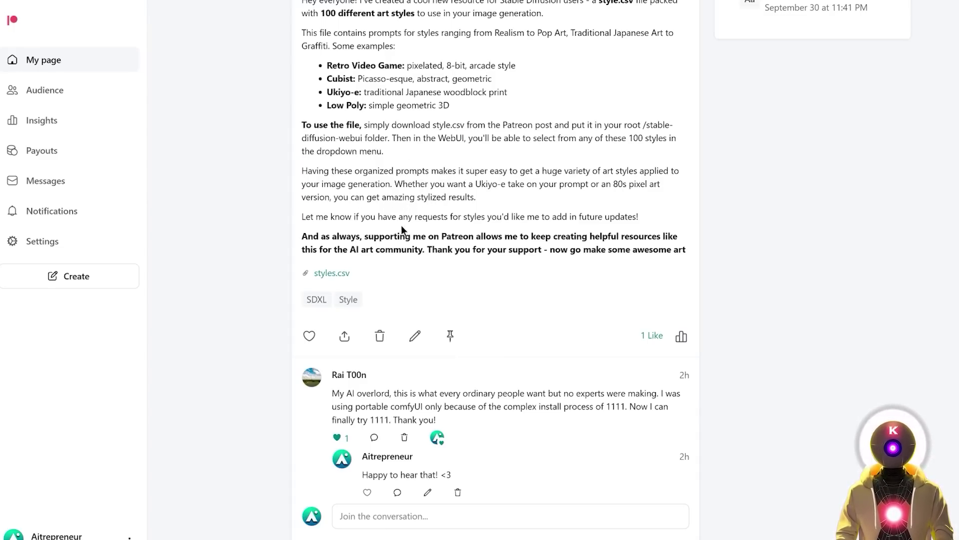
{"action": "left_click_drag", "start_coordinate": [295, 175], "coordinate": [144, 45]}
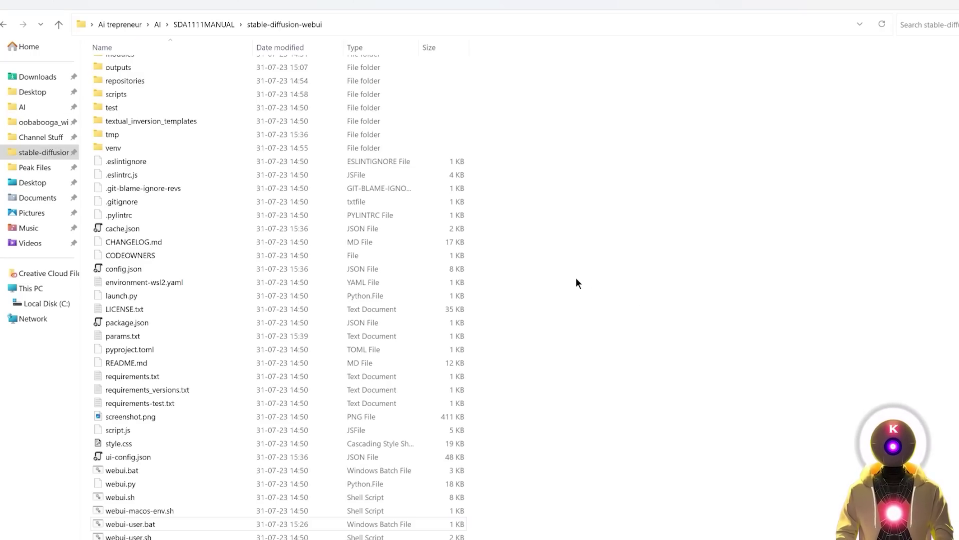
{"action": "scroll", "coordinate": [576, 283], "scroll_direction": "down", "scroll_amount": 1}
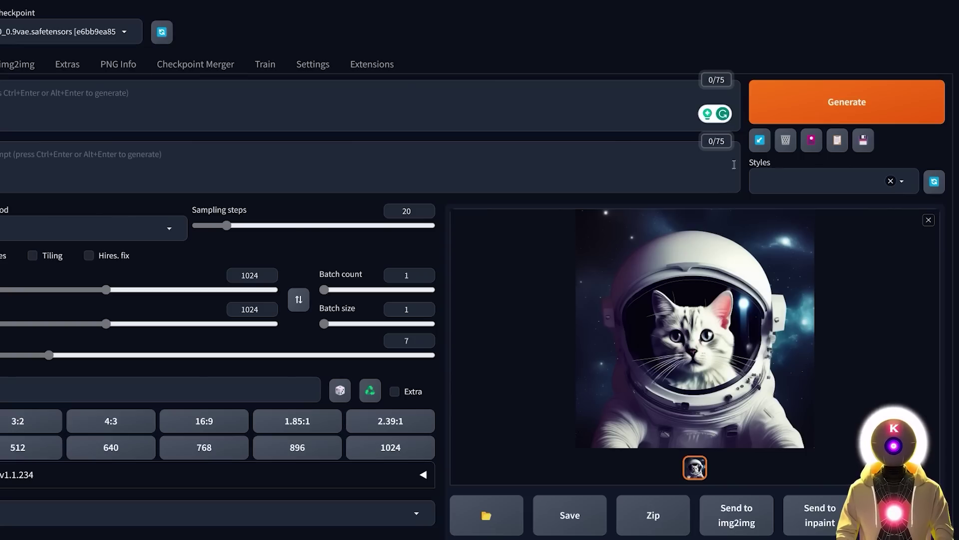
Step: Apply the Retro Video Game style to fill both prompts with pixelated 8-bit arcade terms
{"action": "left_click", "coordinate": [779, 181]}
{"action": "scroll", "coordinate": [866, 223], "scroll_direction": "down", "scroll_amount": 10}
{"action": "scroll", "coordinate": [865, 223], "scroll_direction": "up", "scroll_amount": 10}
{"action": "scroll", "coordinate": [798, 309], "scroll_direction": "down", "scroll_amount": 6}
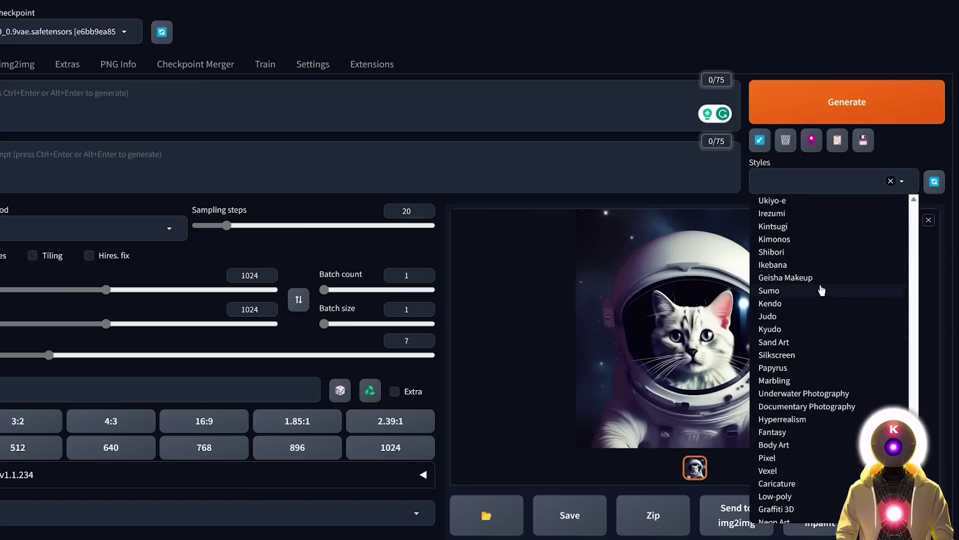
{"action": "scroll", "coordinate": [810, 471], "scroll_direction": "up", "scroll_amount": 1}
{"action": "scroll", "coordinate": [810, 471], "scroll_direction": "up", "scroll_amount": 5}
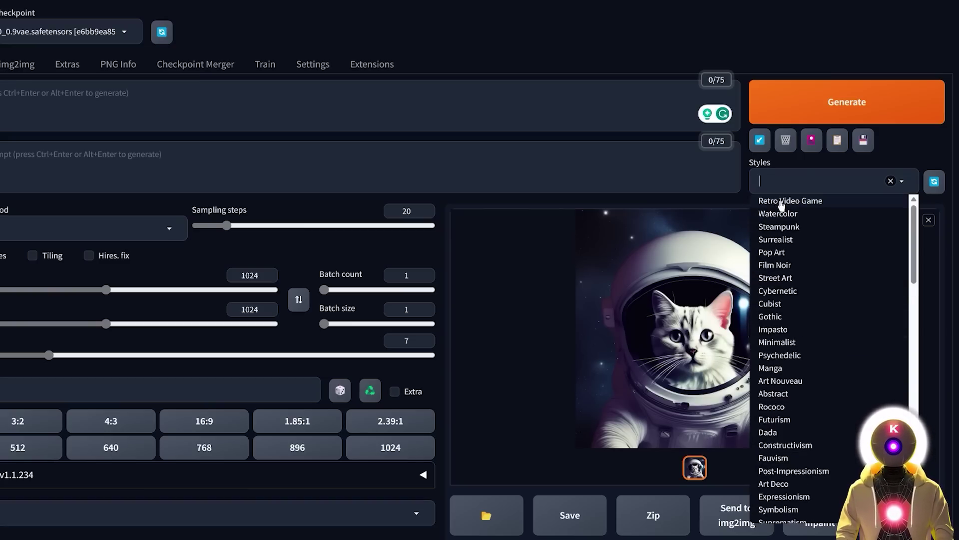
{"action": "left_click", "coordinate": [784, 202]}
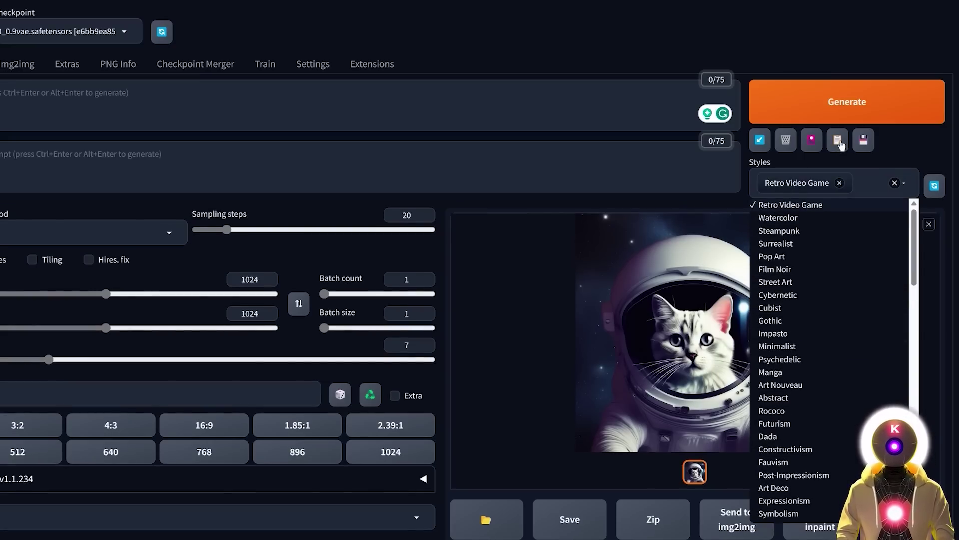
{"action": "left_click", "coordinate": [838, 140]}
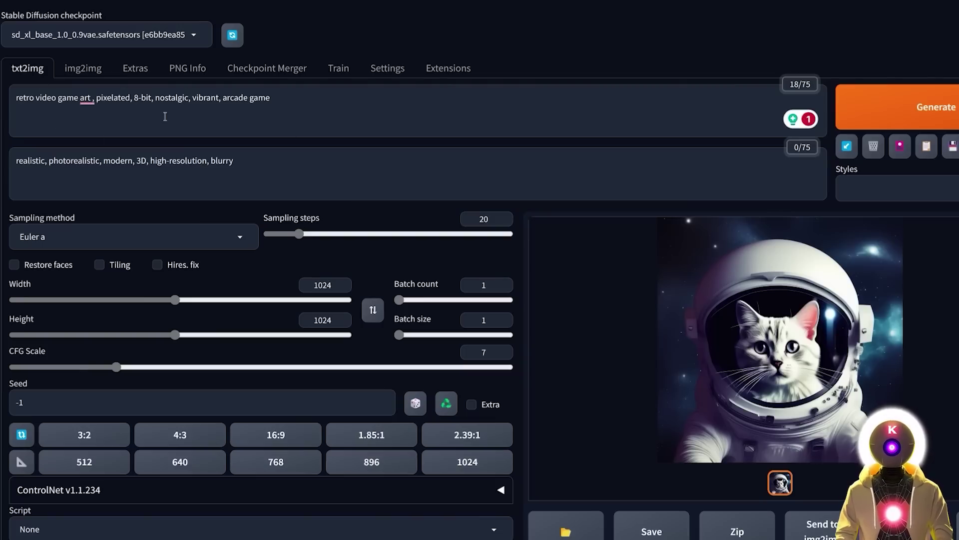
Step: Add 'cute cat in space' after 'art' in the retro prompt and generate the pixel-art cat
{"action": "left_click", "coordinate": [161, 133]}
{"action": "type", "text": "cute cat in space"}
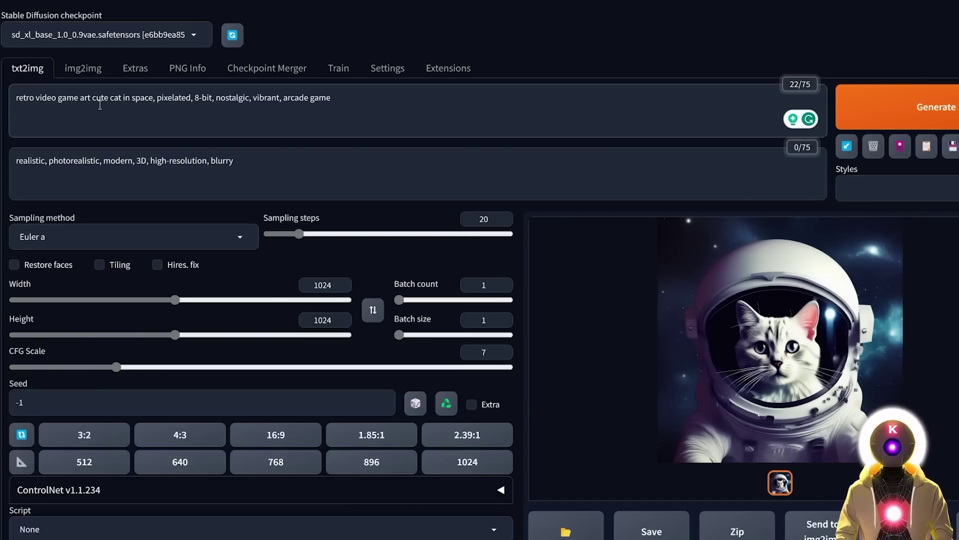
{"action": "left_click", "coordinate": [925, 122]}
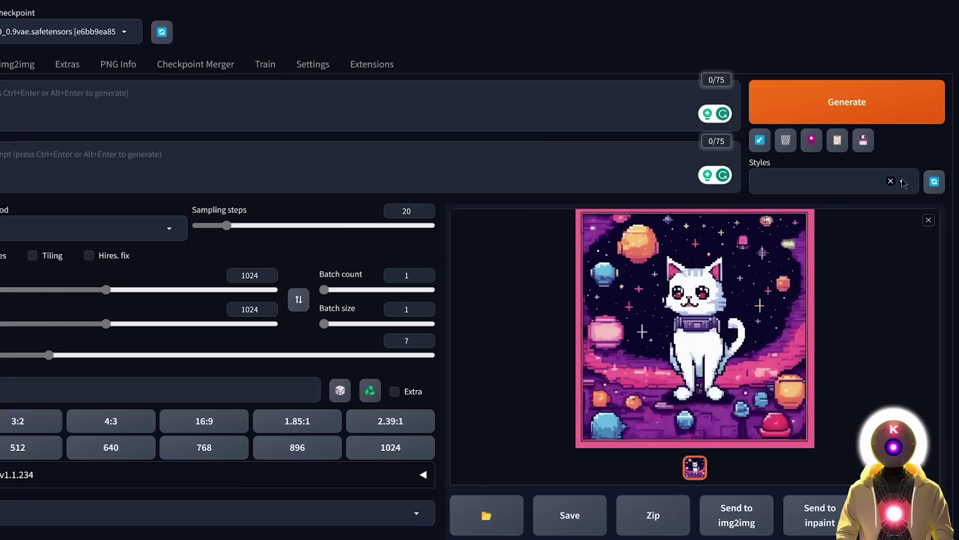
Step: Apply the Manga style to the prompts and generate a black-and-white manga cat in space
{"action": "left_click", "coordinate": [849, 183]}
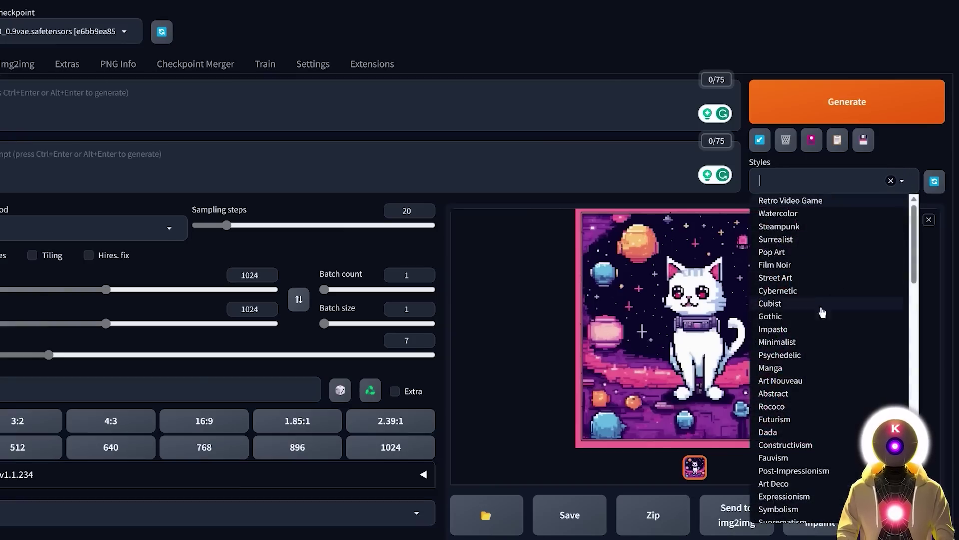
{"action": "left_click", "coordinate": [822, 372]}
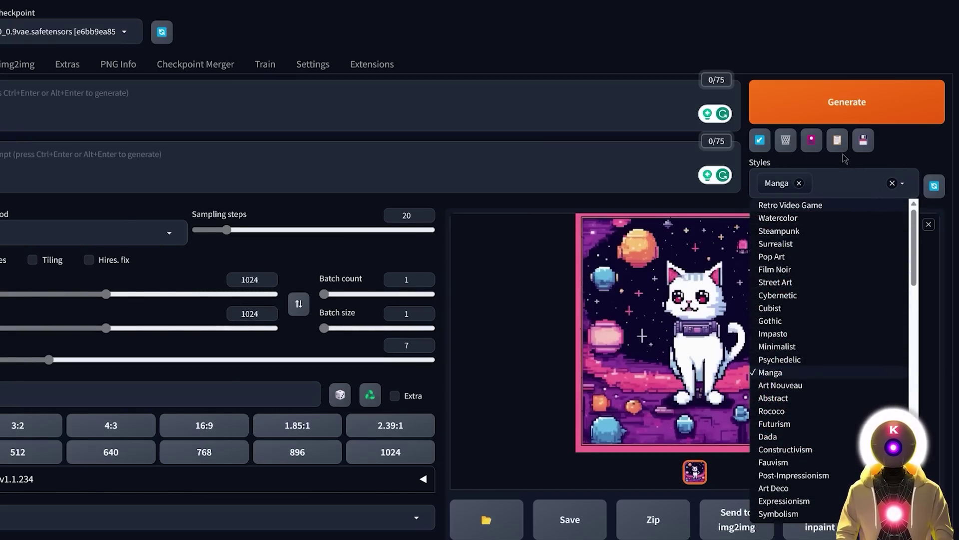
{"action": "left_click", "coordinate": [837, 141]}
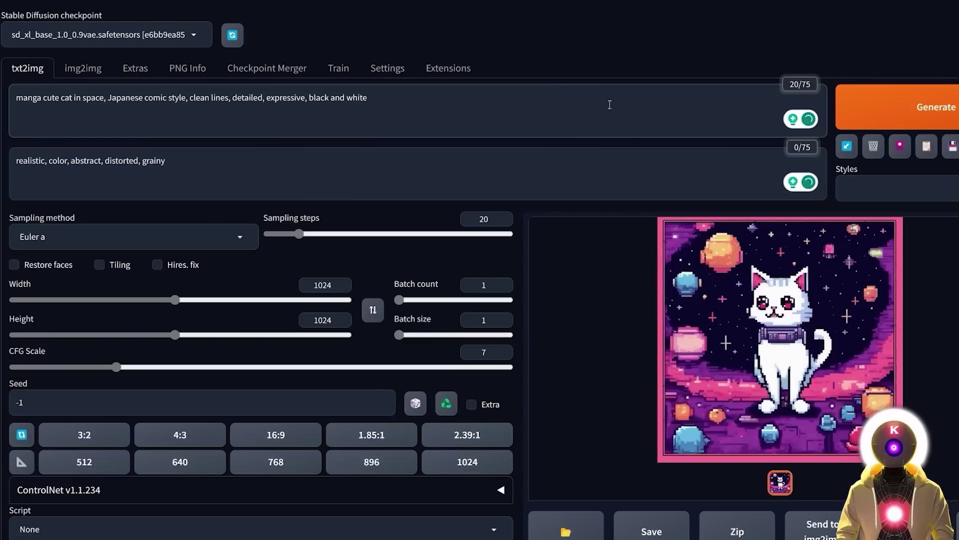
{"action": "left_click", "coordinate": [936, 107]}
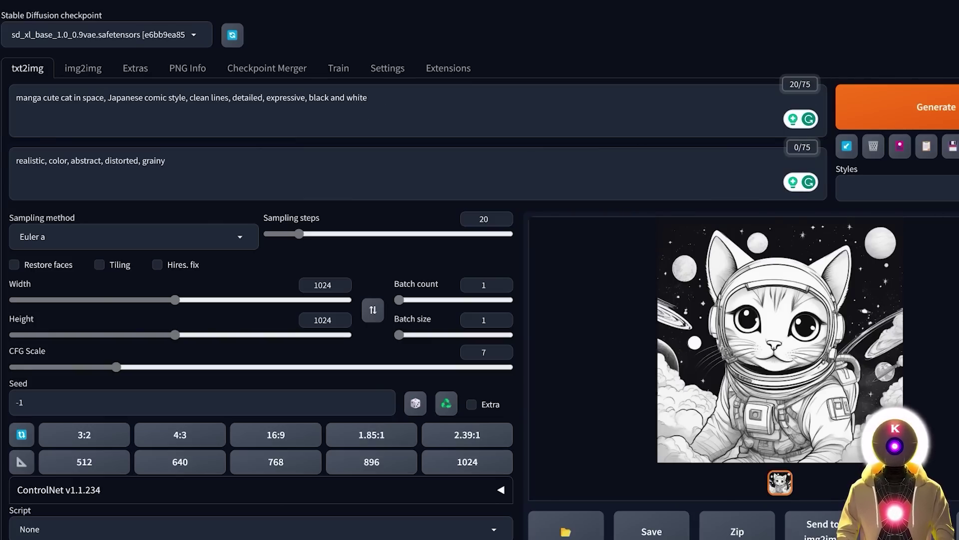
{"action": "left_click", "coordinate": [896, 188]}
{"action": "scroll", "coordinate": [899, 300], "scroll_direction": "down", "scroll_amount": 5}
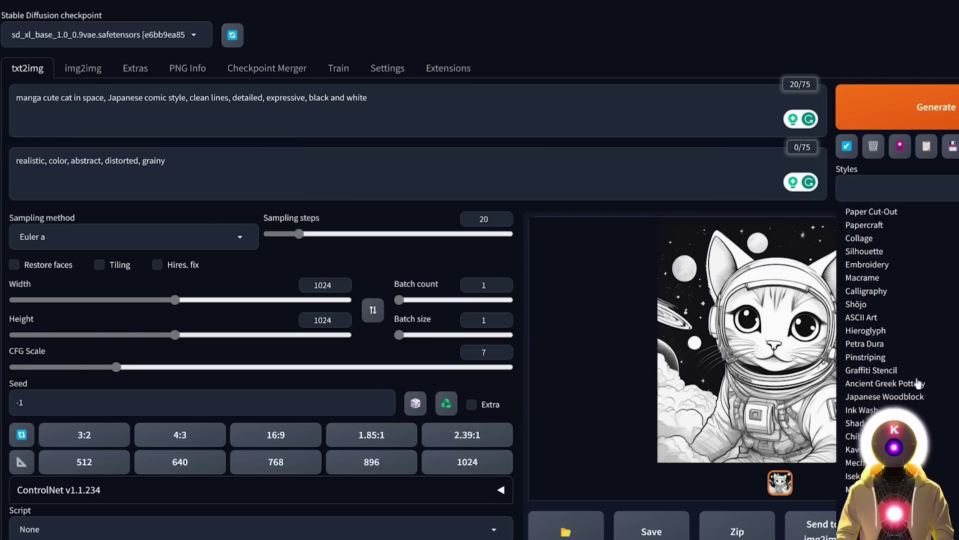